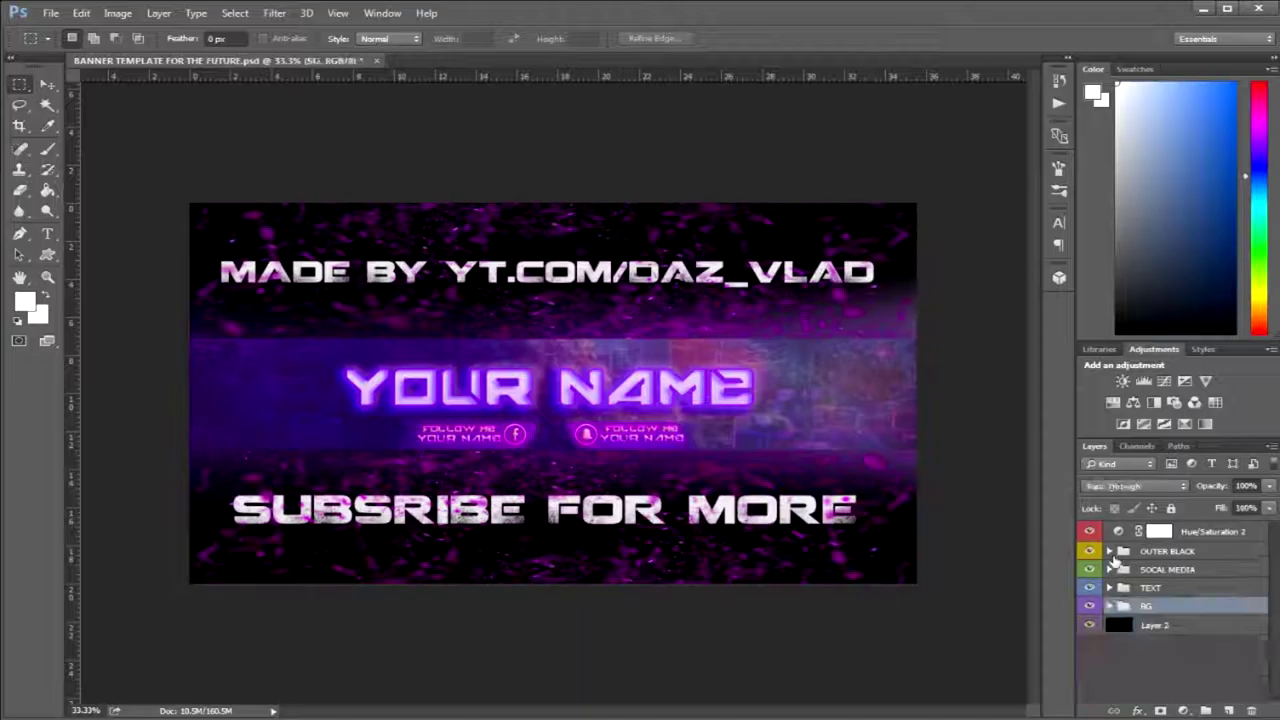
- Group the sparks, Hue/Saturation and text layers inside the OUTER BLACK folder into one group and hide that group
{"action": "left_click", "coordinate": [1108, 551]}
{"action": "scroll", "coordinate": [1128, 585], "scroll_direction": "down", "scroll_amount": 1}
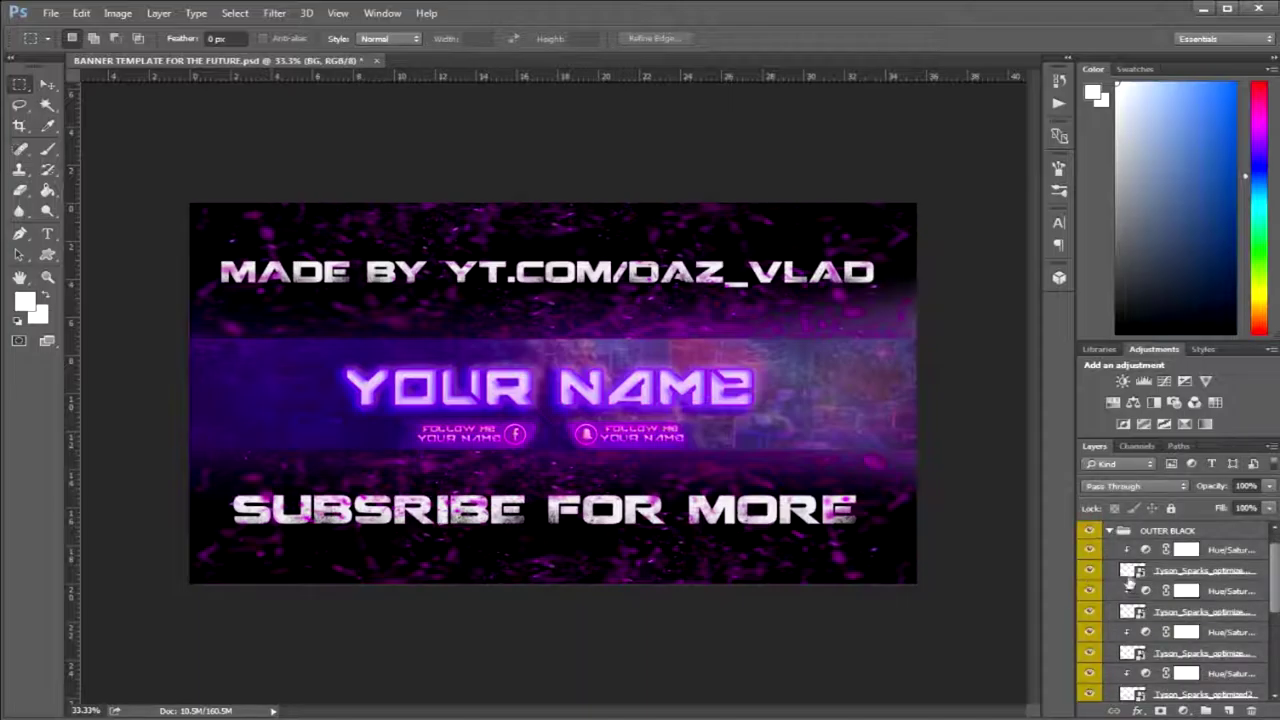
{"action": "left_click", "coordinate": [1090, 572]}
{"action": "left_click", "coordinate": [1091, 550]}
{"action": "left_click", "coordinate": [1225, 549]}
{"action": "scroll", "coordinate": [1203, 610], "scroll_direction": "down", "scroll_amount": 6}
{"action": "left_click", "coordinate": [1204, 617], "text": "shift"}
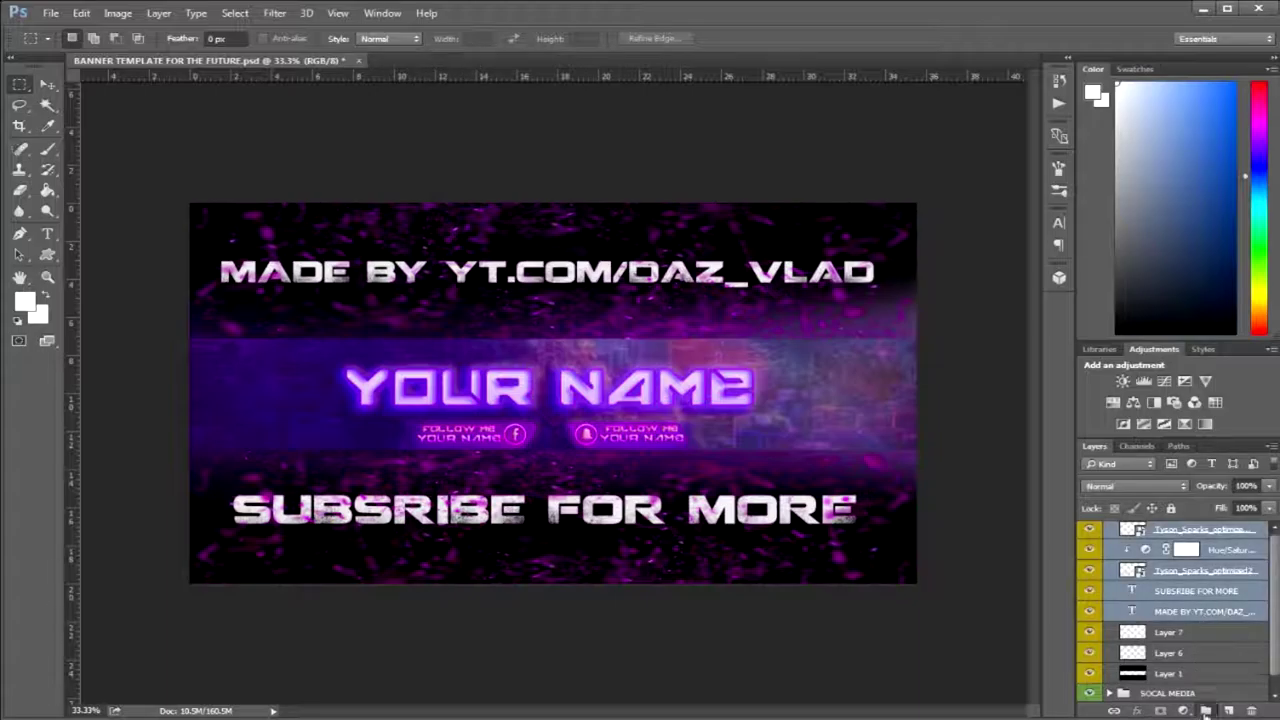
{"action": "left_click", "coordinate": [1206, 710], "text": "shift"}
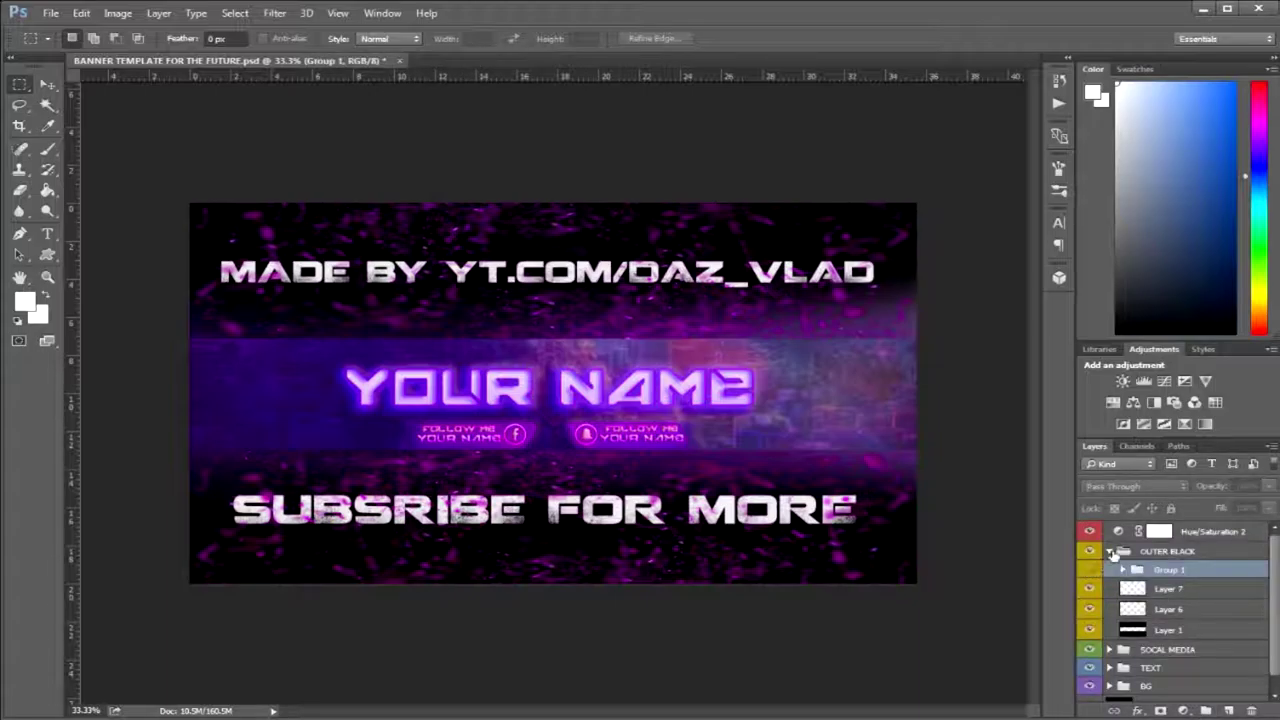
{"action": "left_click", "coordinate": [1109, 551]}
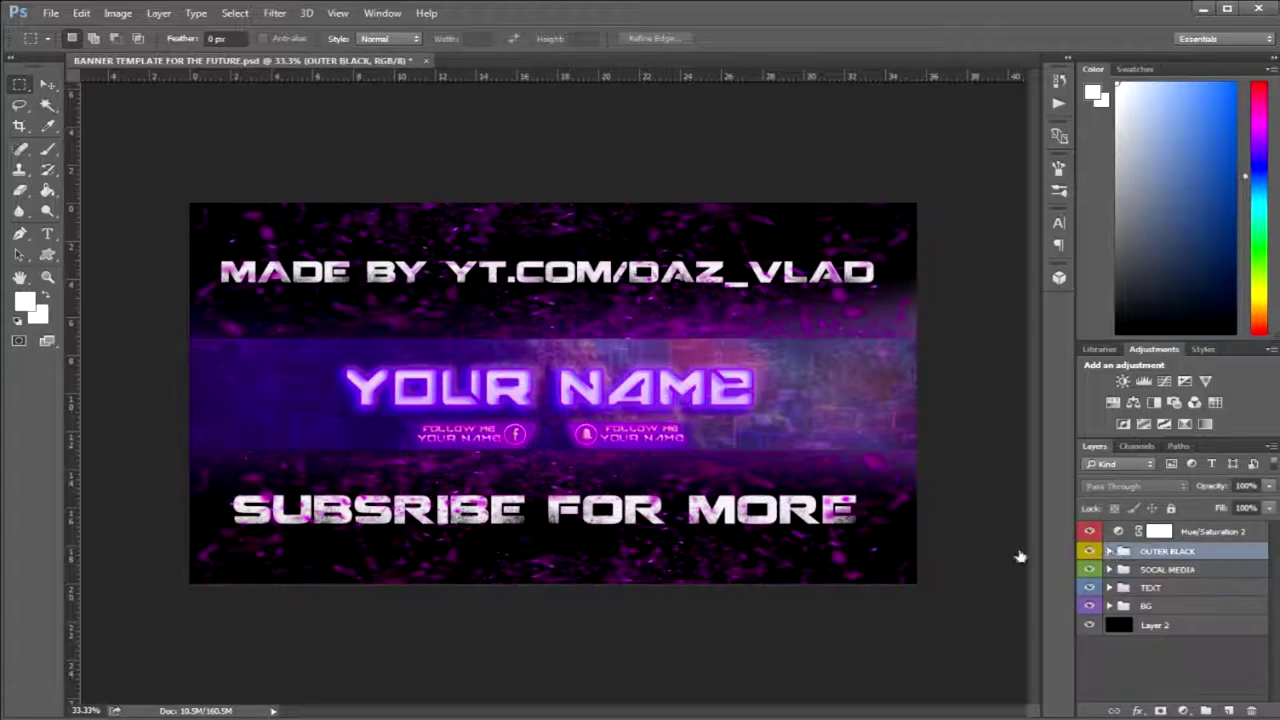
- Replace the large YOUR NAME title in the TEXT folder with DAZVLAD
{"action": "left_click", "coordinate": [1109, 587]}
{"action": "double_click", "coordinate": [1131, 607]}
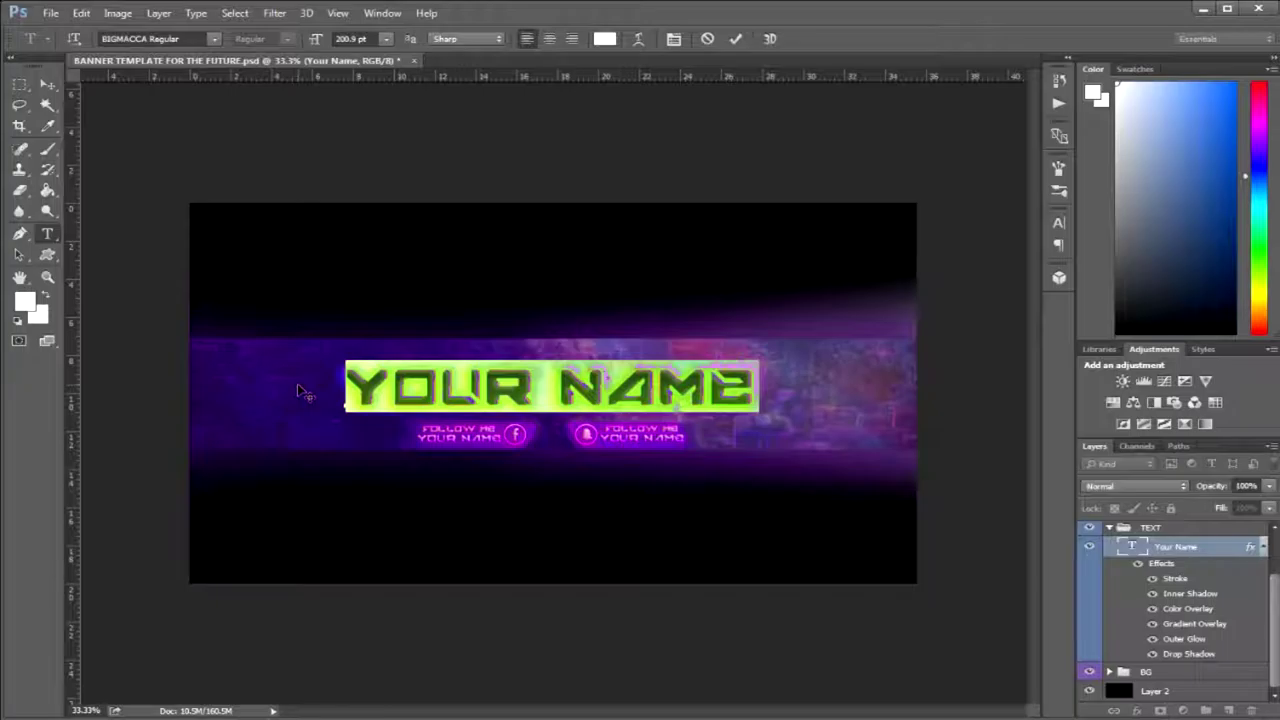
{"action": "type", "text": "YOU"}
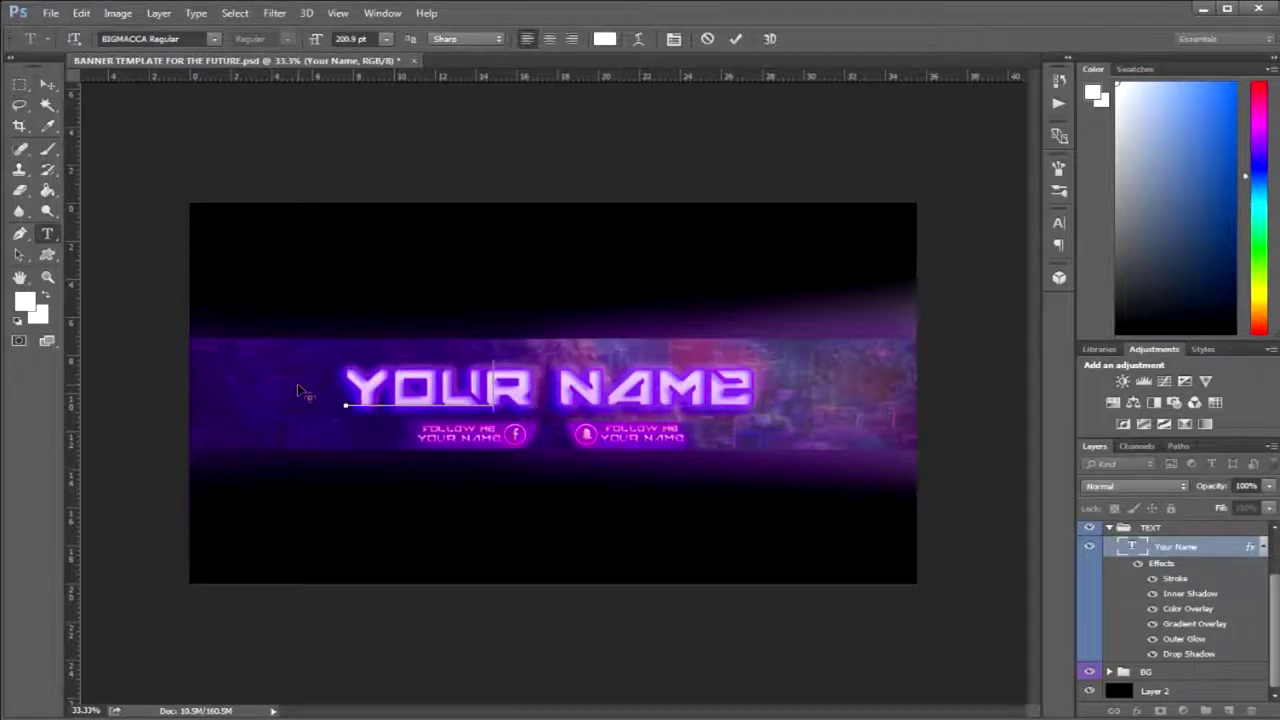
{"action": "key", "text": "ctrl+a"}
{"action": "type", "text": "DAZVLAD"}
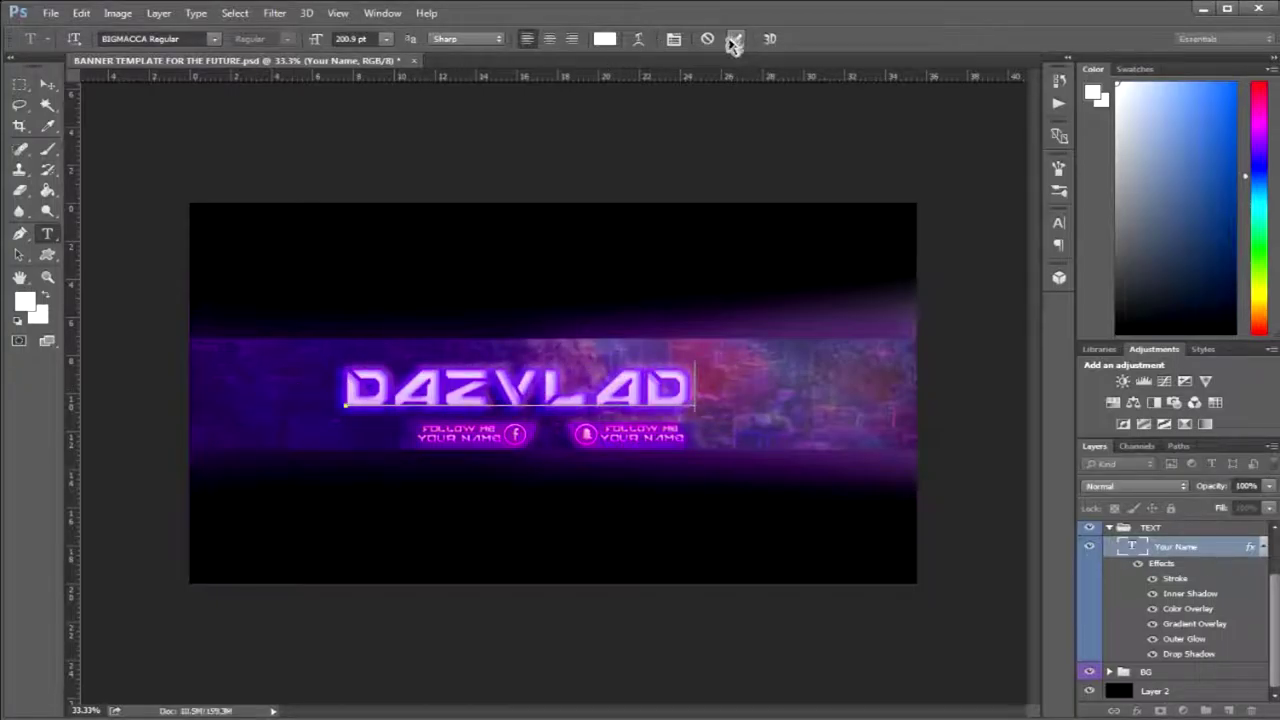
{"action": "left_click", "coordinate": [735, 38]}
- Move the DAZVLAD title with Free Transform so it sits centred above the two social media tags
{"action": "key", "text": "ctrl+t"}
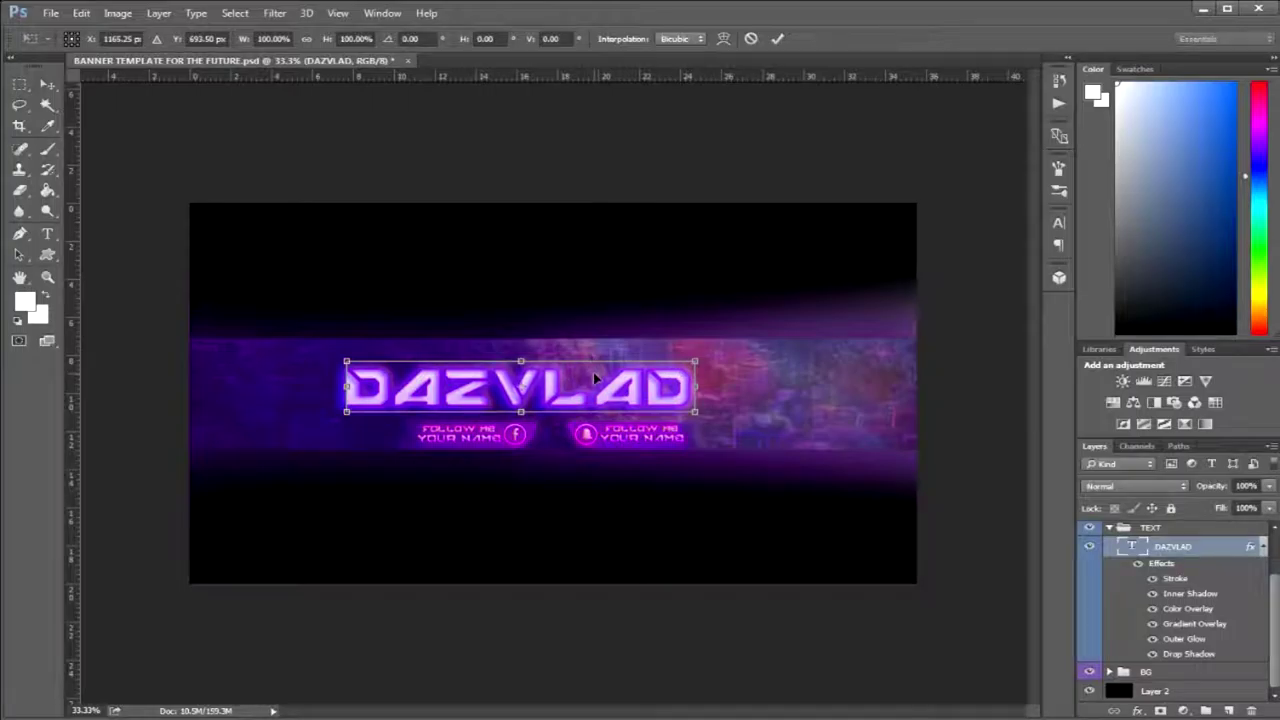
{"action": "key", "text": "Return"}
{"action": "key", "text": "ctrl+t"}
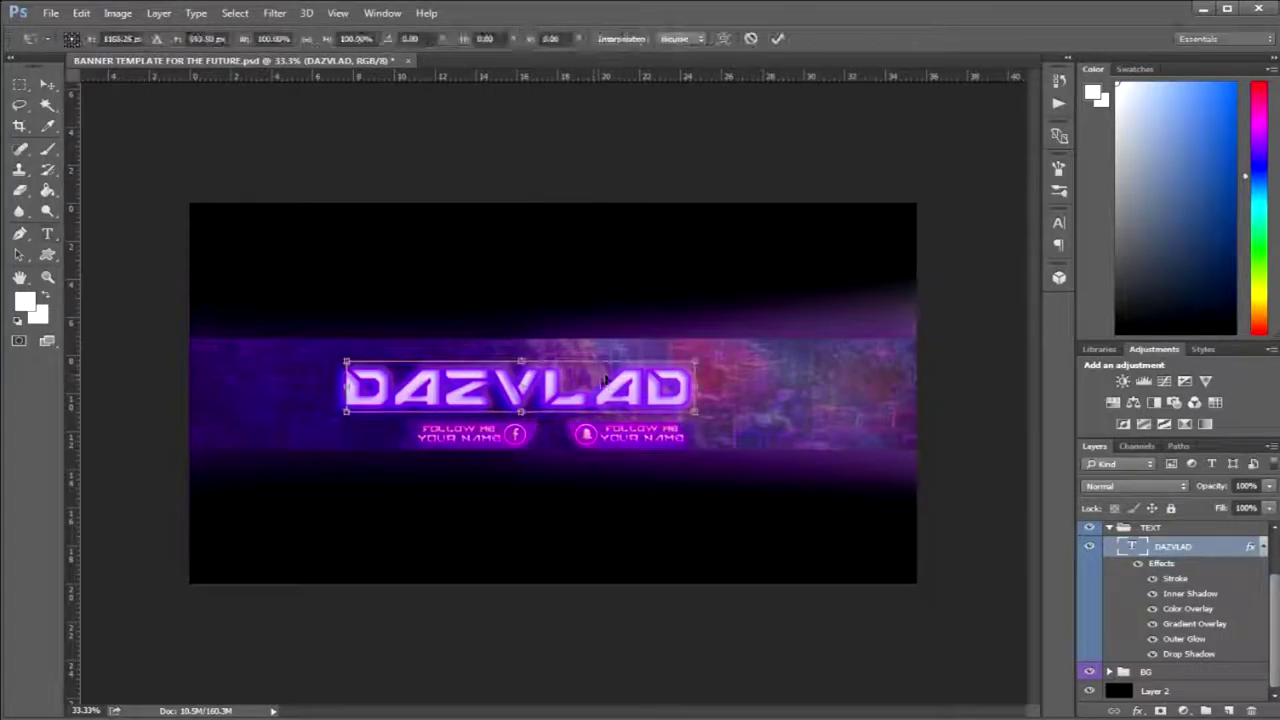
{"action": "left_click_drag", "start_coordinate": [636, 380], "coordinate": [642, 394]}
{"action": "key", "text": "Return"}
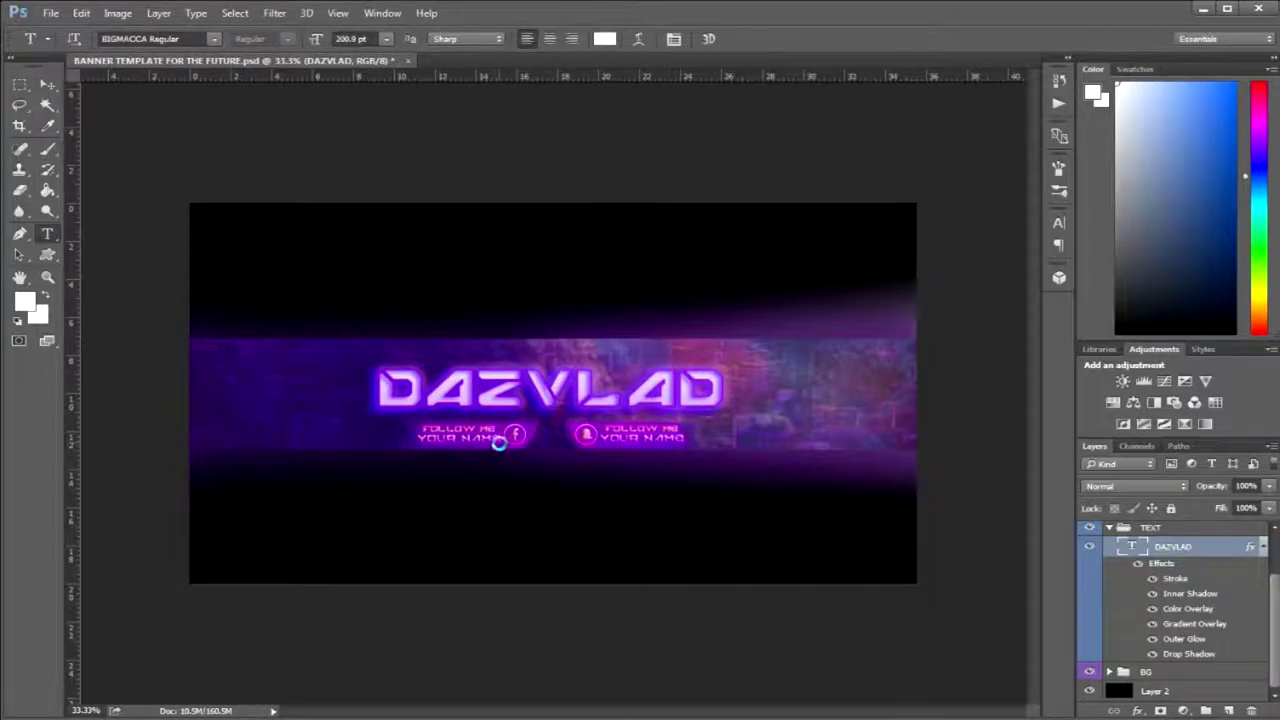
- Hide the Hue/Saturation 2 adjustment layer above the OUTER BLACK folder
{"action": "key", "text": "ctrl+shift+s"}
{"action": "left_click", "coordinate": [684, 12]}
{"action": "scroll", "coordinate": [549, 325], "scroll_direction": "up", "scroll_amount": 2}
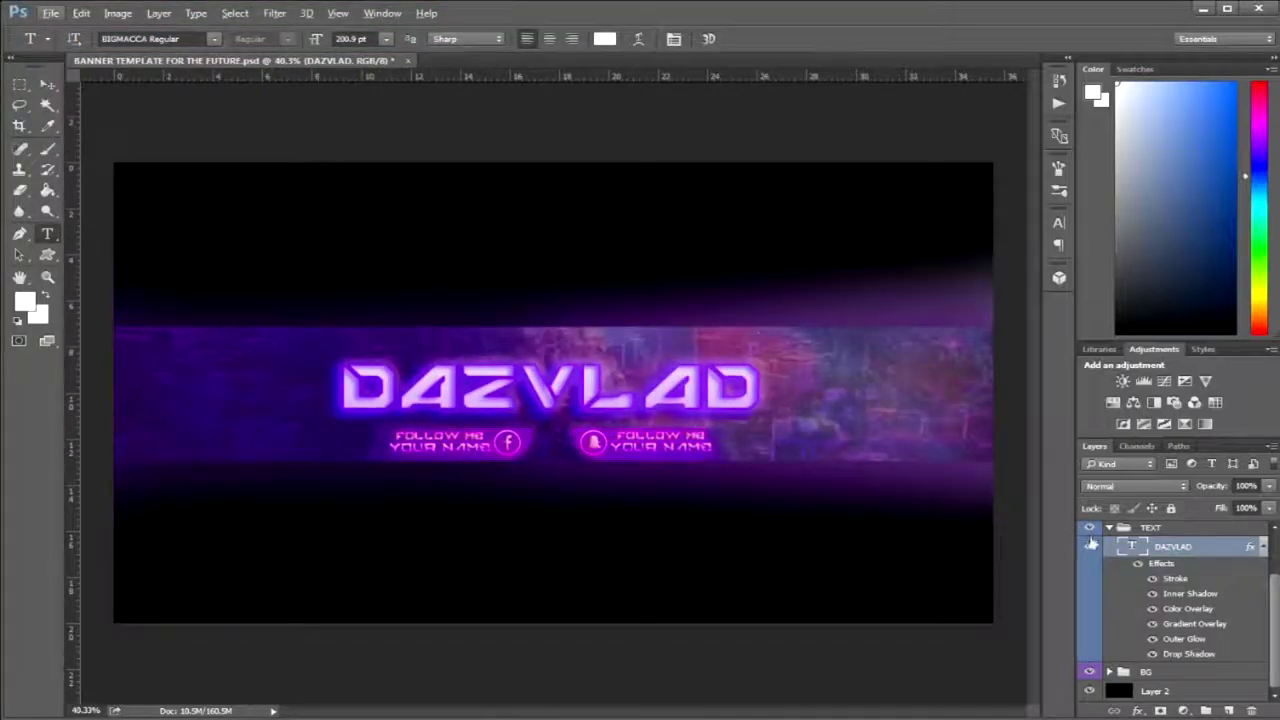
{"action": "scroll", "coordinate": [1091, 543], "scroll_direction": "up", "scroll_amount": 2}
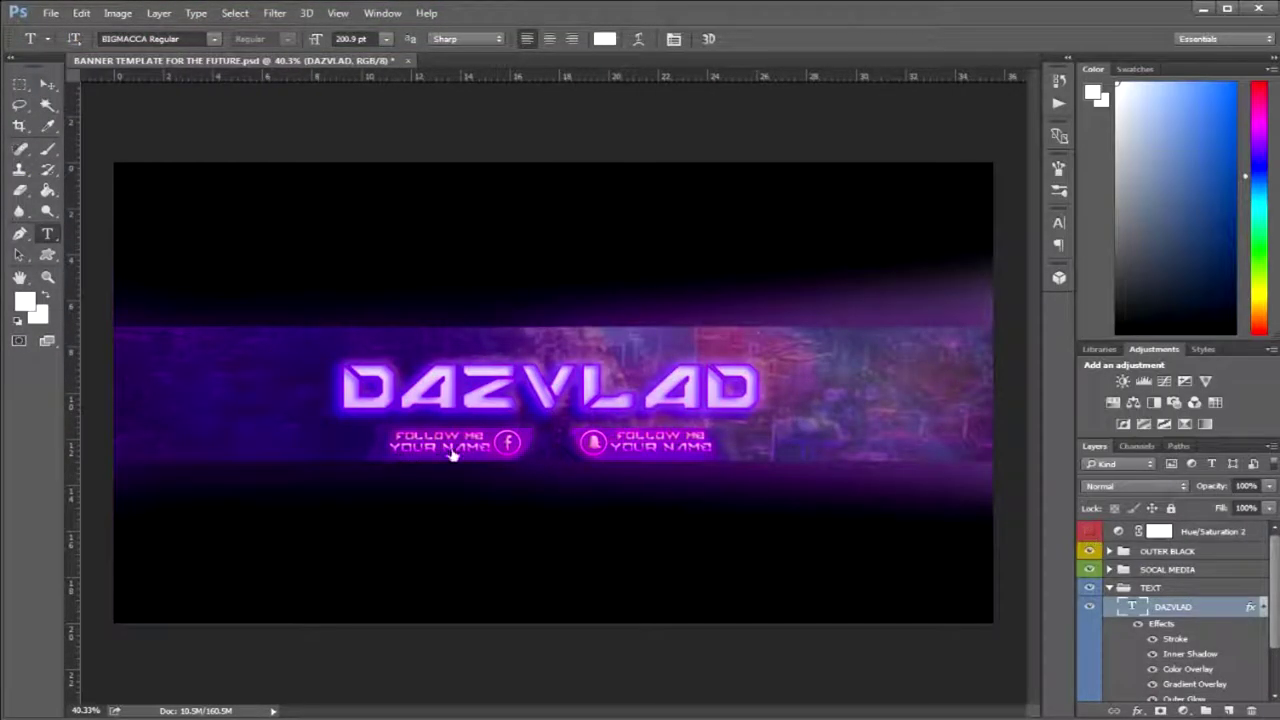
- Replace the placeholder name beside the Facebook logo with DAZVLAD
{"action": "left_click_drag", "start_coordinate": [490, 447], "coordinate": [130, 415]}
{"action": "type", "text": "DAZ"}
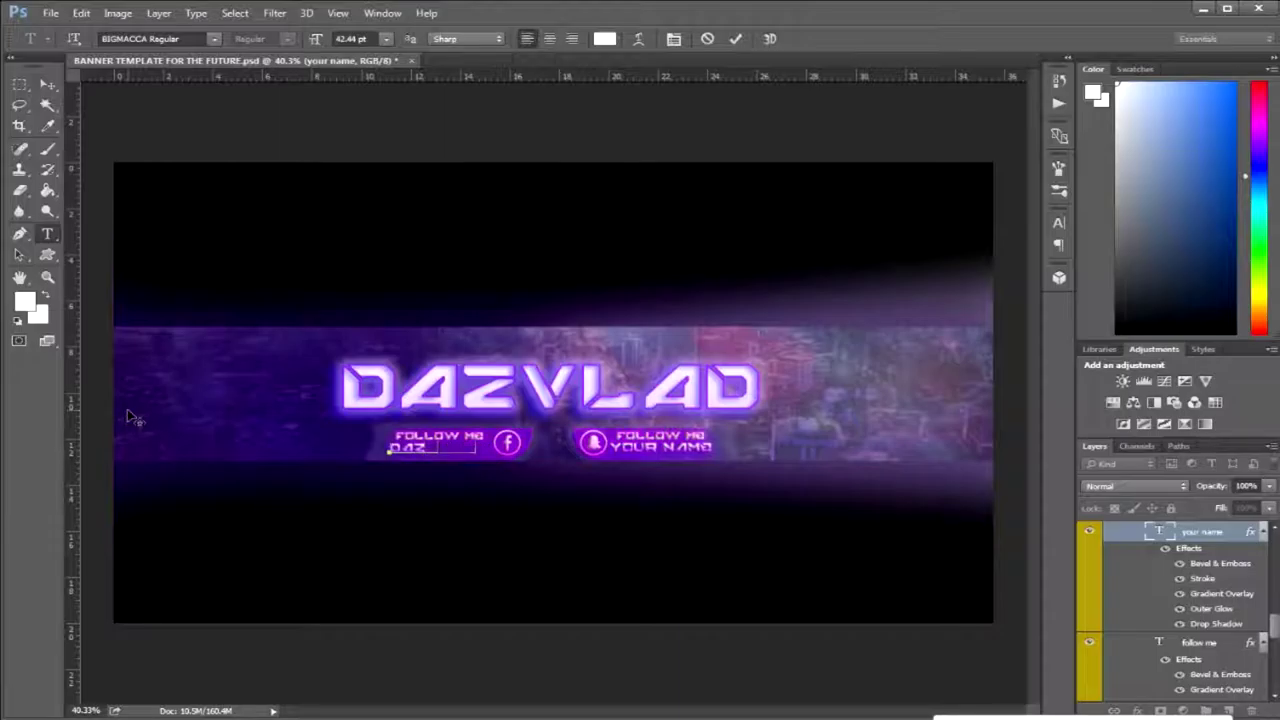
{"action": "type", "text": "VLAD"}
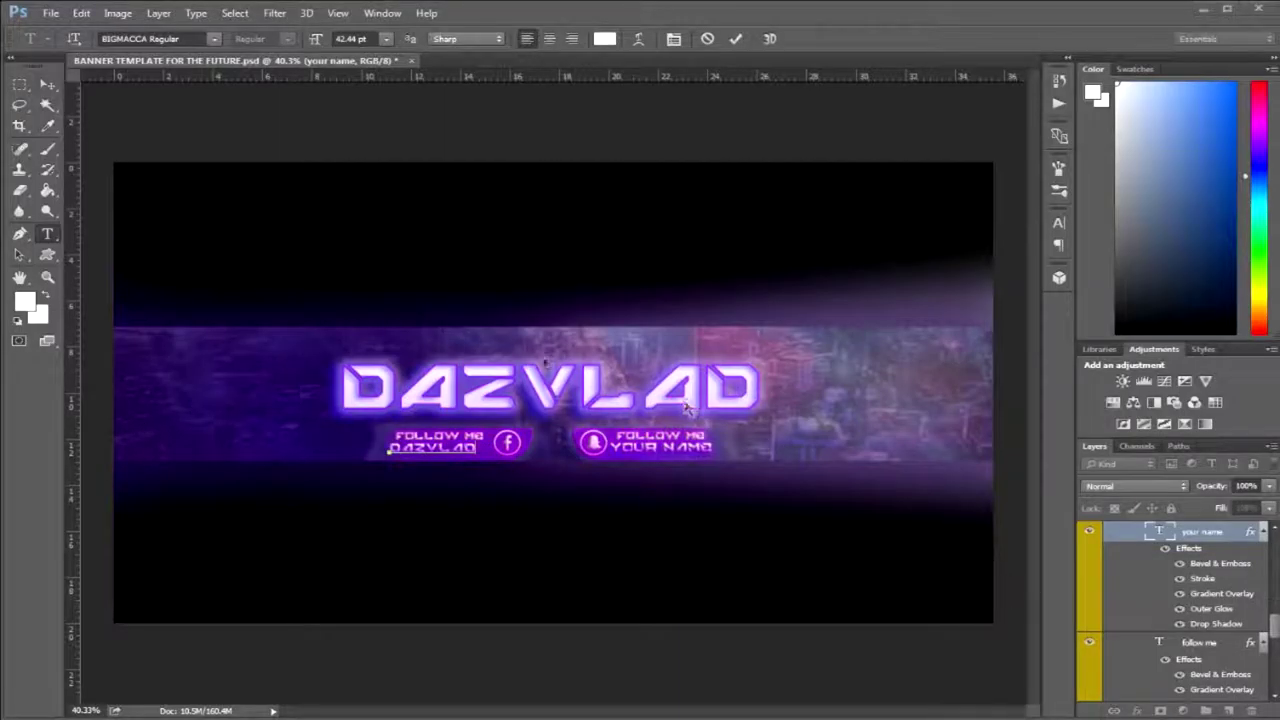
{"action": "left_click", "coordinate": [670, 139]}
- Collapse the TEXT and Different Logos folders inside the Left Side folder
{"action": "scroll", "coordinate": [1207, 632], "scroll_direction": "down", "scroll_amount": 1}
{"action": "scroll", "coordinate": [1207, 632], "scroll_direction": "up", "scroll_amount": 4}
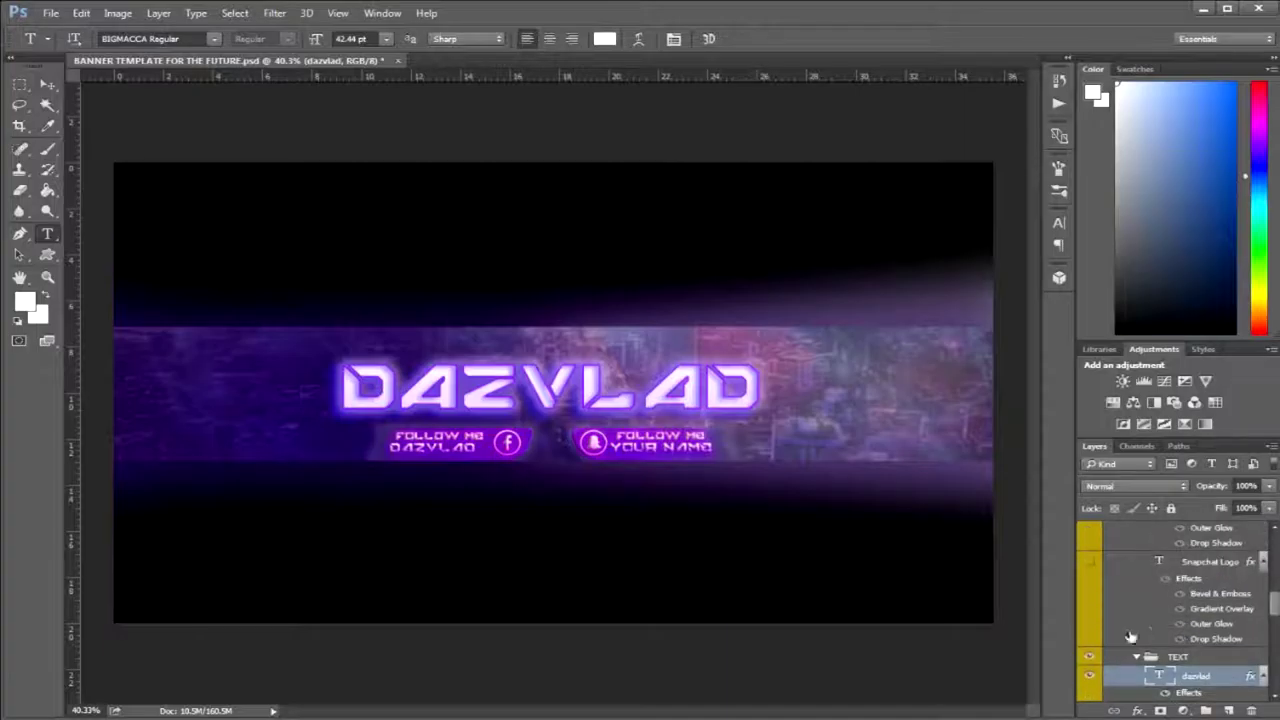
{"action": "left_click", "coordinate": [1135, 657]}
{"action": "scroll", "coordinate": [1125, 648], "scroll_direction": "up", "scroll_amount": 3}
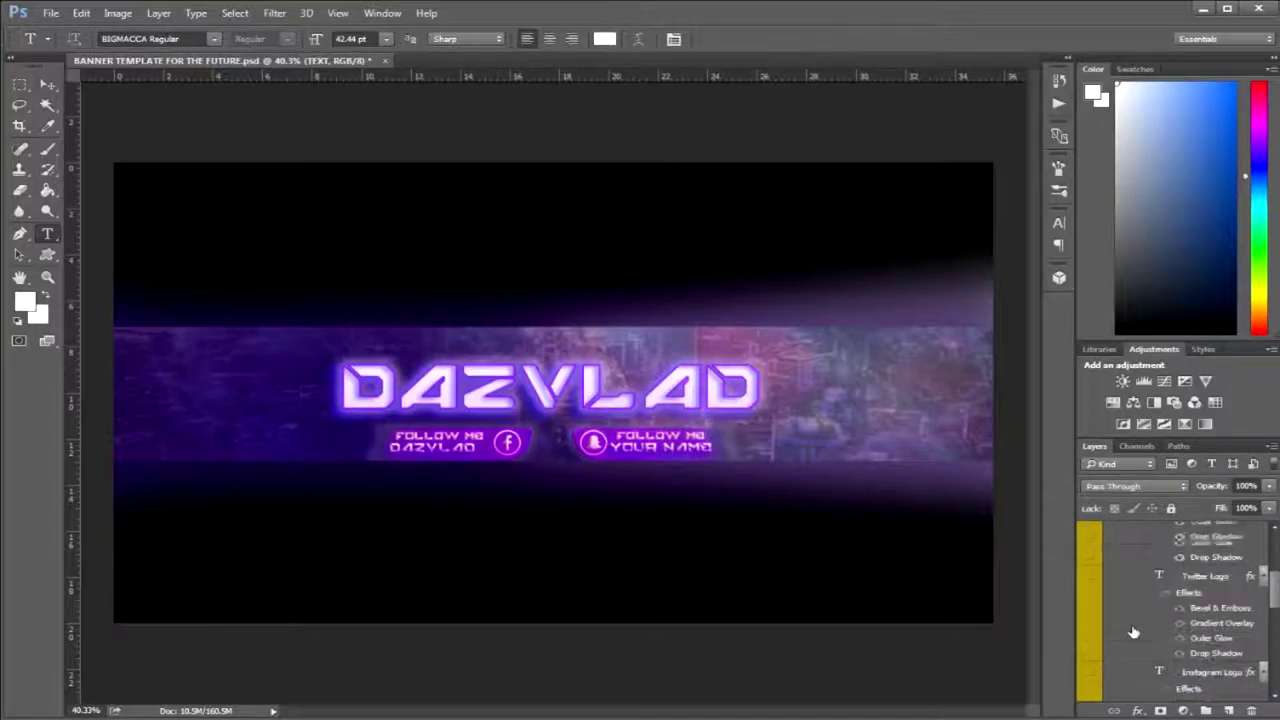
{"action": "scroll", "coordinate": [1120, 636], "scroll_direction": "up", "scroll_amount": 4}
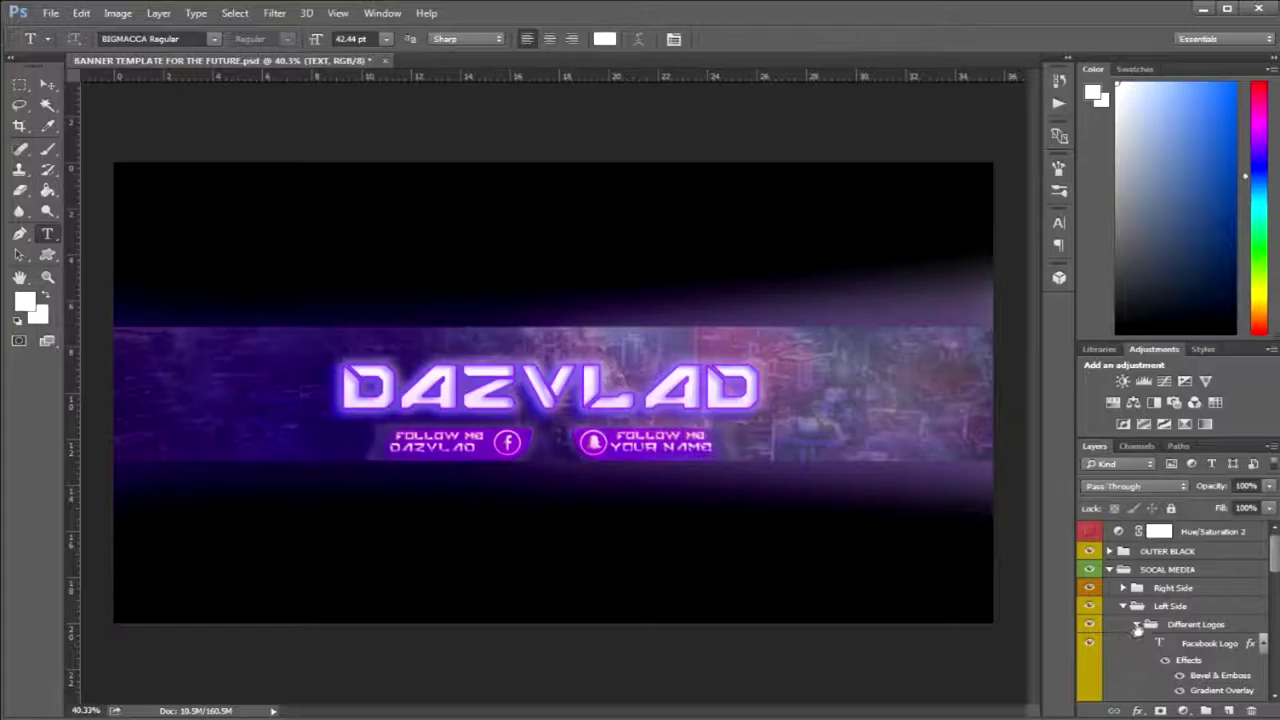
{"action": "left_click", "coordinate": [1138, 624]}
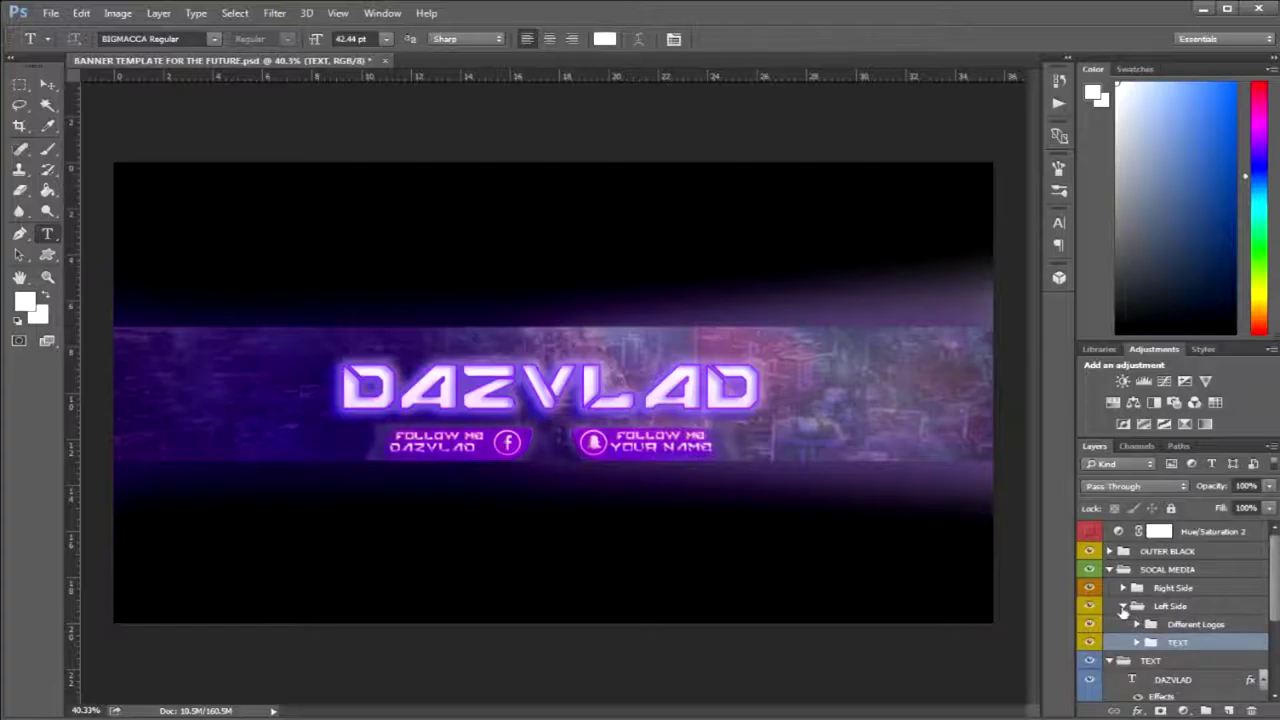
- Swap the Left Side logo by hiding Facebook Logo and showing Twitter Logo, and collapse the Left Side folder
{"action": "left_click", "coordinate": [1137, 624]}
{"action": "scroll", "coordinate": [1163, 649], "scroll_direction": "down", "scroll_amount": 3}
{"action": "scroll", "coordinate": [1163, 649], "scroll_direction": "up", "scroll_amount": 3}
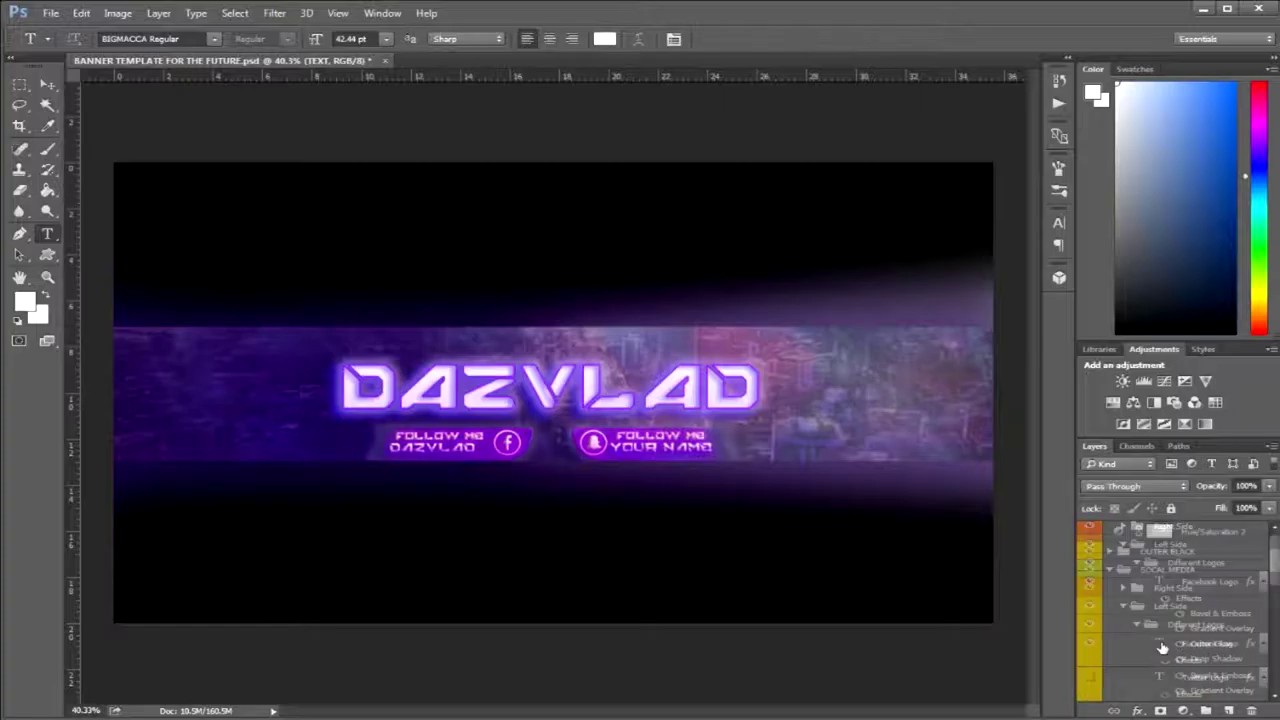
{"action": "left_click", "coordinate": [1093, 645]}
{"action": "scroll", "coordinate": [1093, 650], "scroll_direction": "down", "scroll_amount": 2}
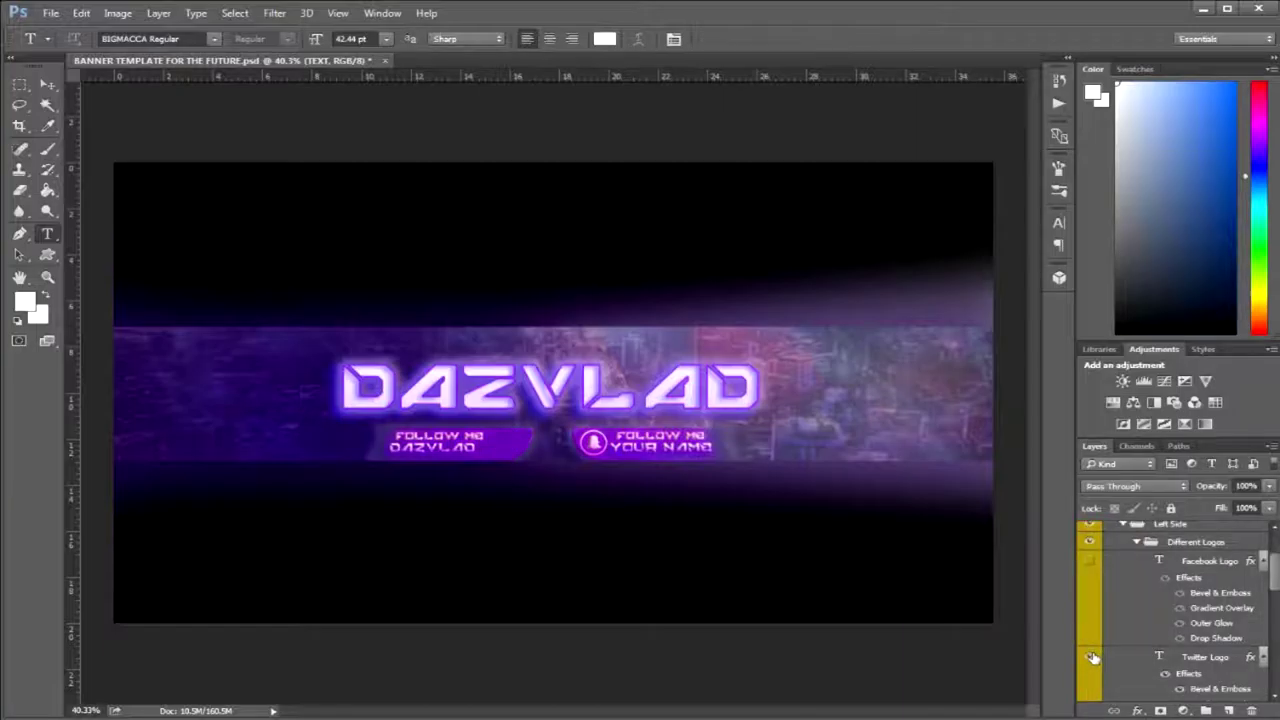
{"action": "left_click", "coordinate": [1092, 657]}
{"action": "scroll", "coordinate": [1097, 652], "scroll_direction": "up", "scroll_amount": 2}
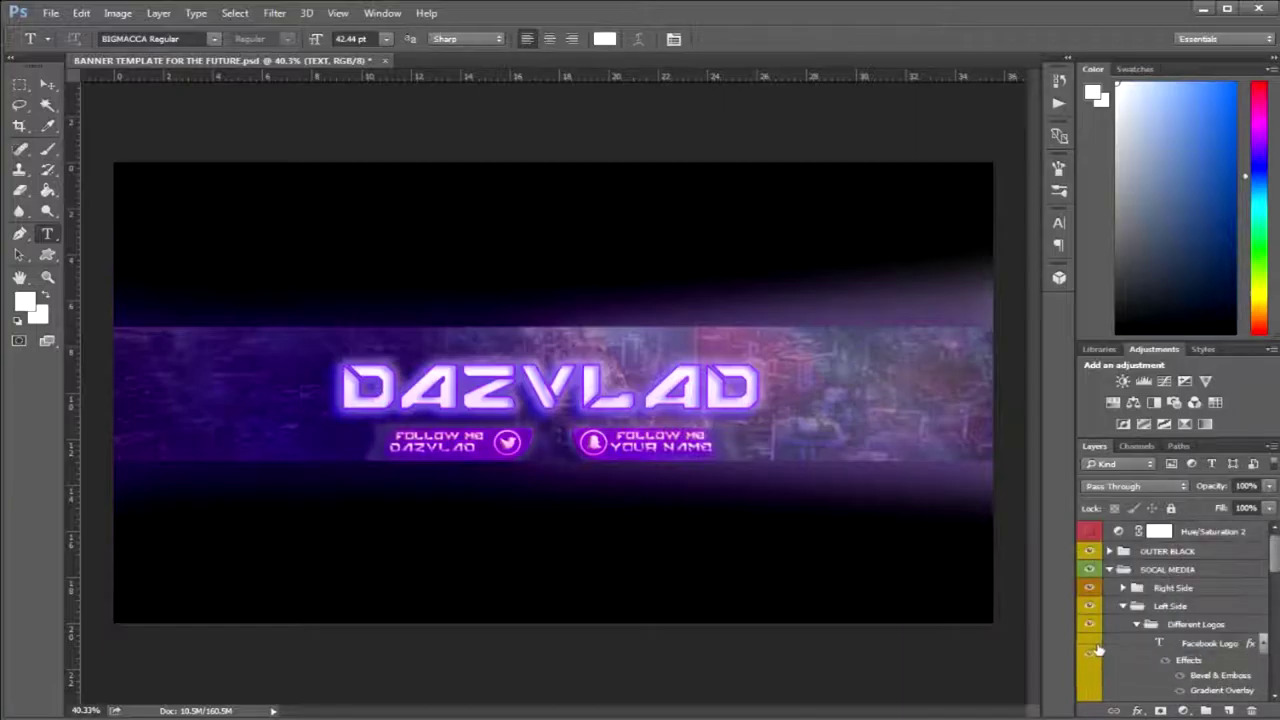
{"action": "left_click", "coordinate": [1136, 624]}
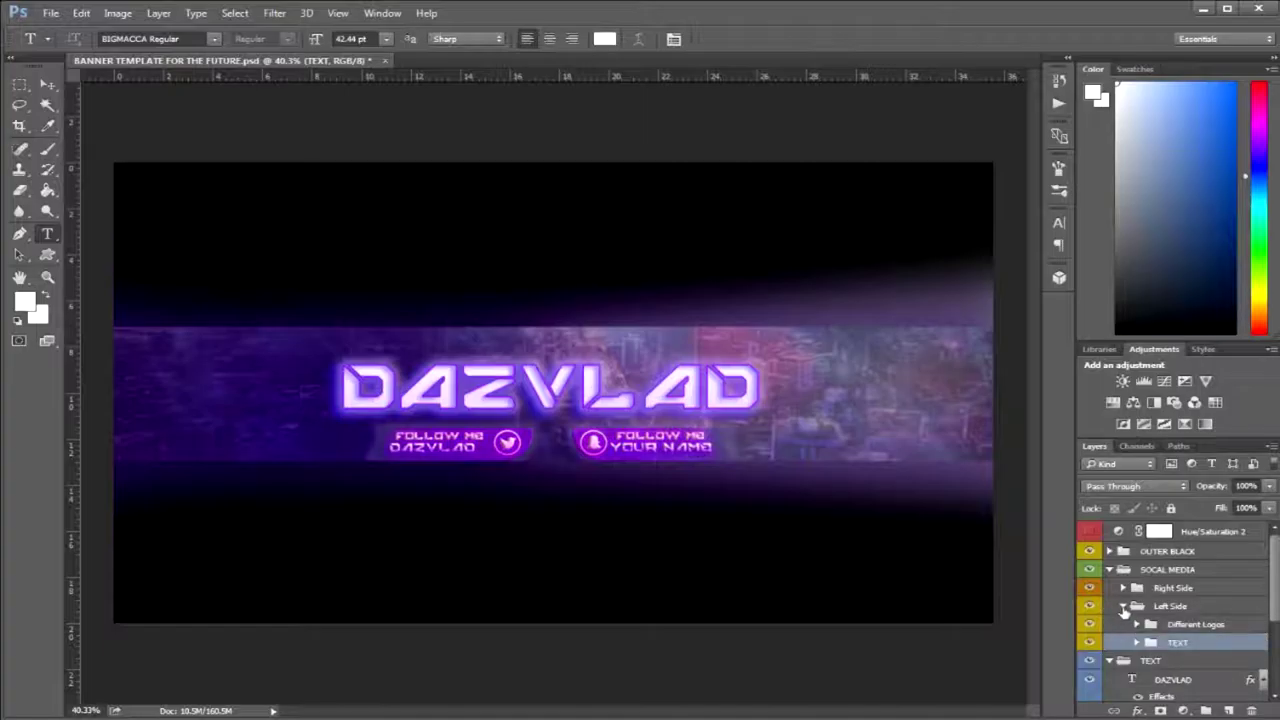
{"action": "left_click", "coordinate": [1124, 606]}
- Replace the placeholder name beside the Snapchat logo in the Right Side folder with VLADZK10
{"action": "left_click", "coordinate": [1123, 588]}
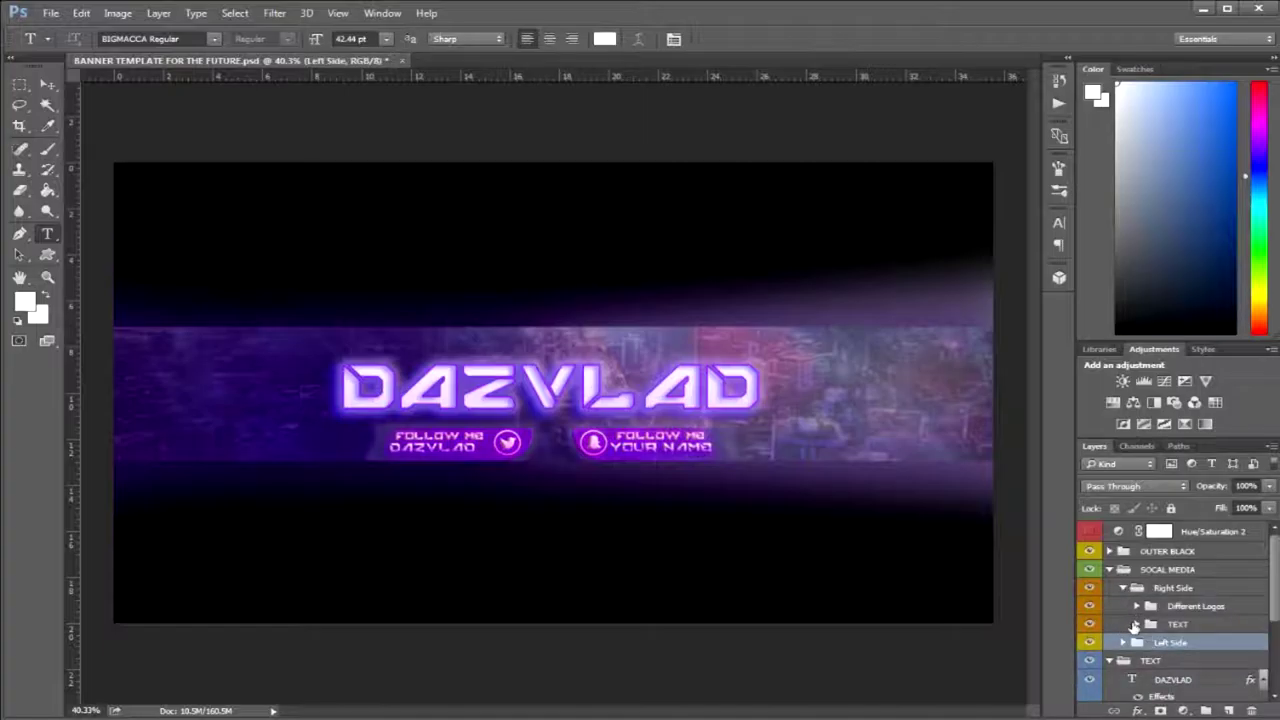
{"action": "left_click", "coordinate": [1136, 624]}
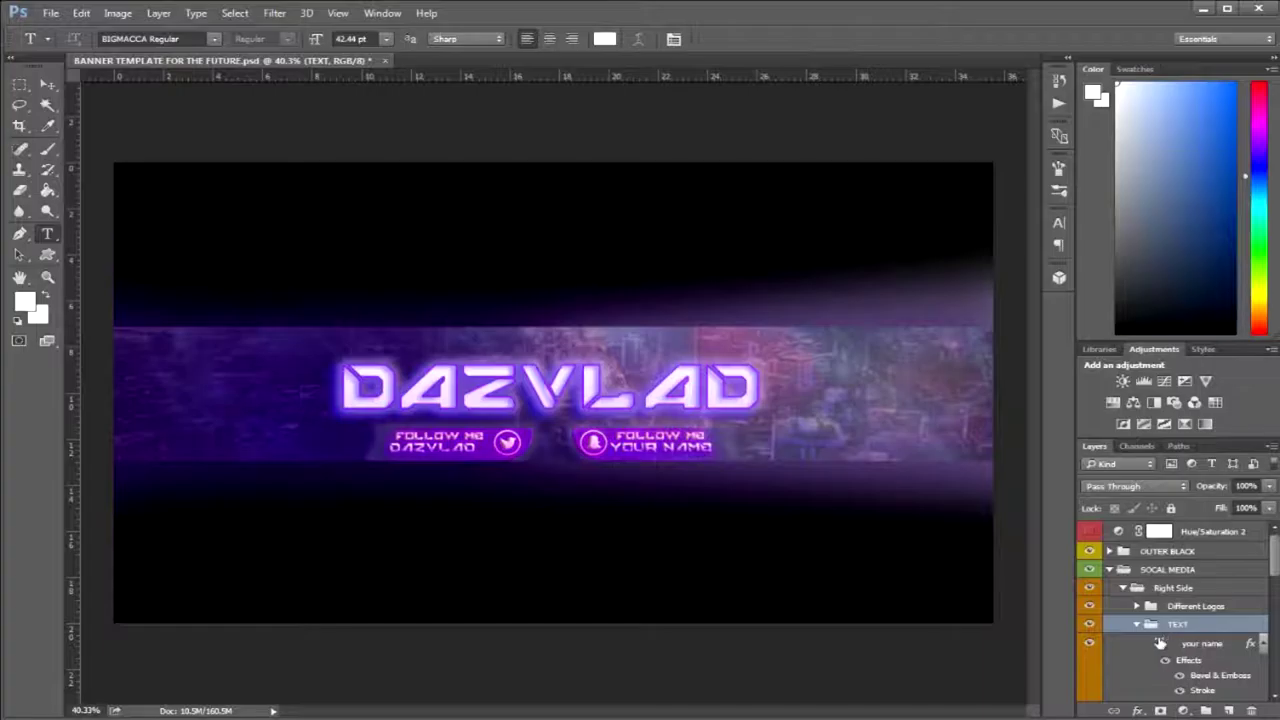
{"action": "left_click", "coordinate": [610, 450]}
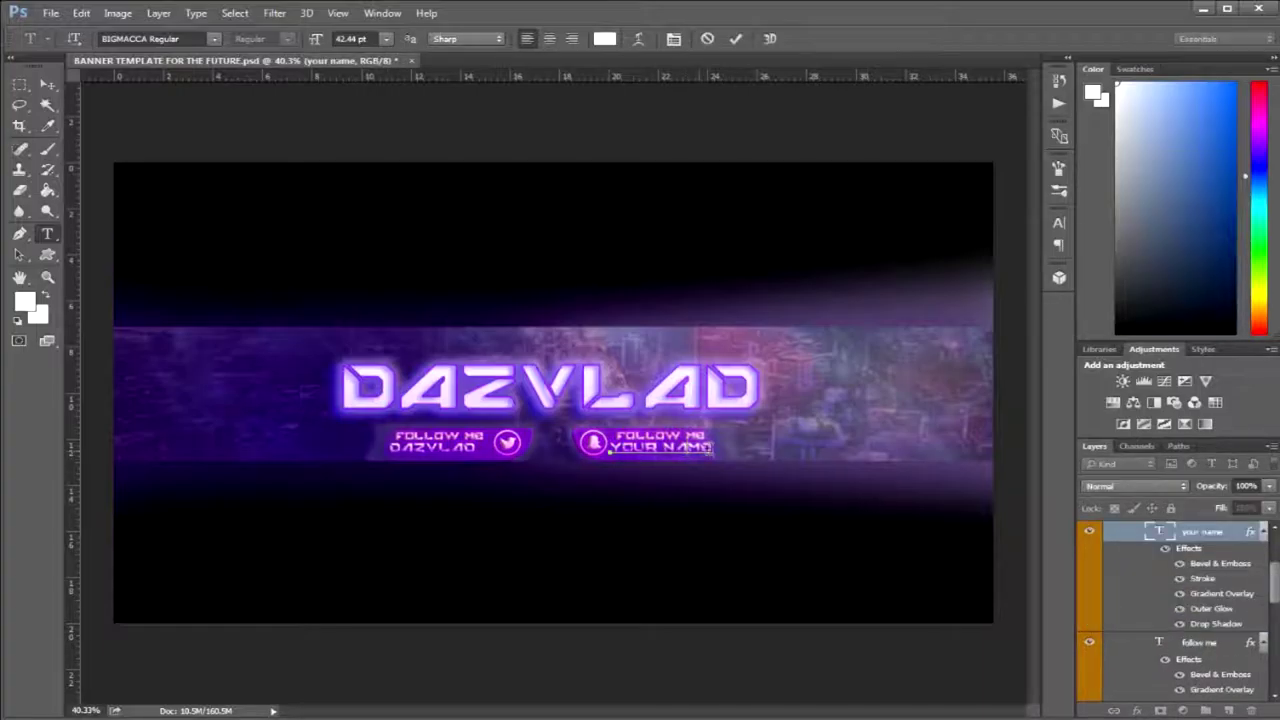
{"action": "key", "text": "ctrl+a"}
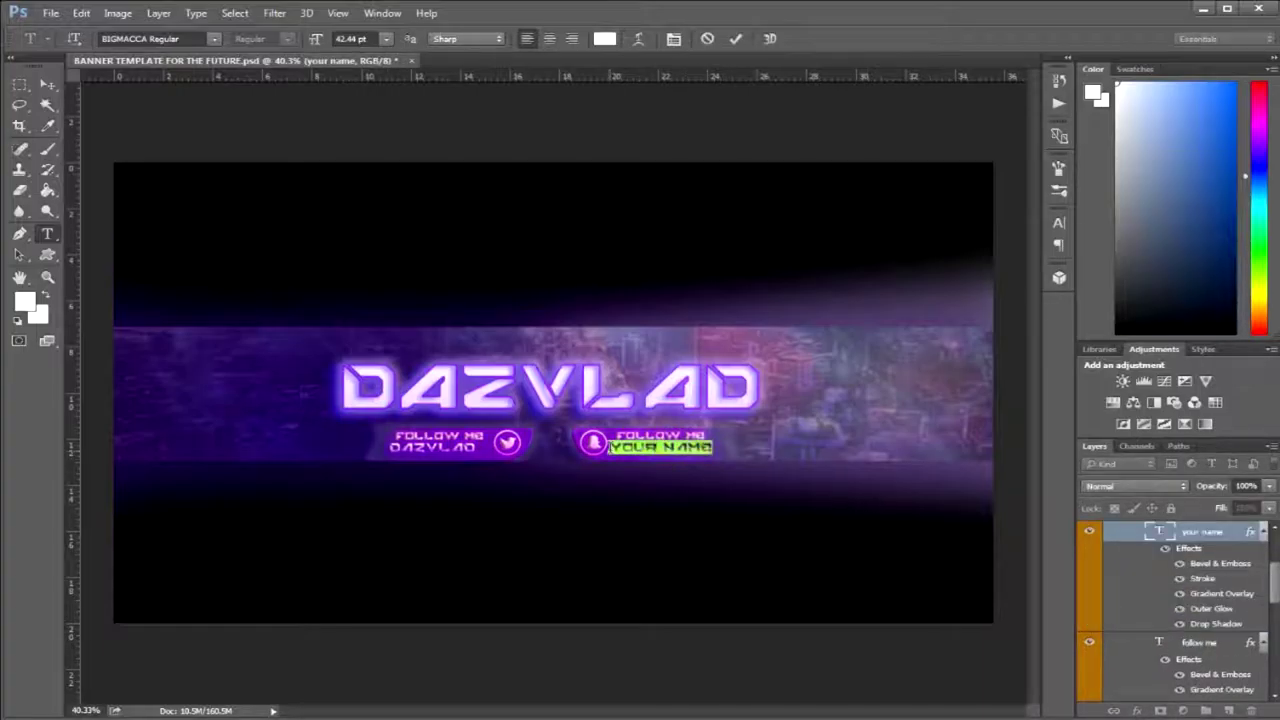
{"action": "type", "text": "VLADZK10"}
{"action": "left_click", "coordinate": [735, 38]}
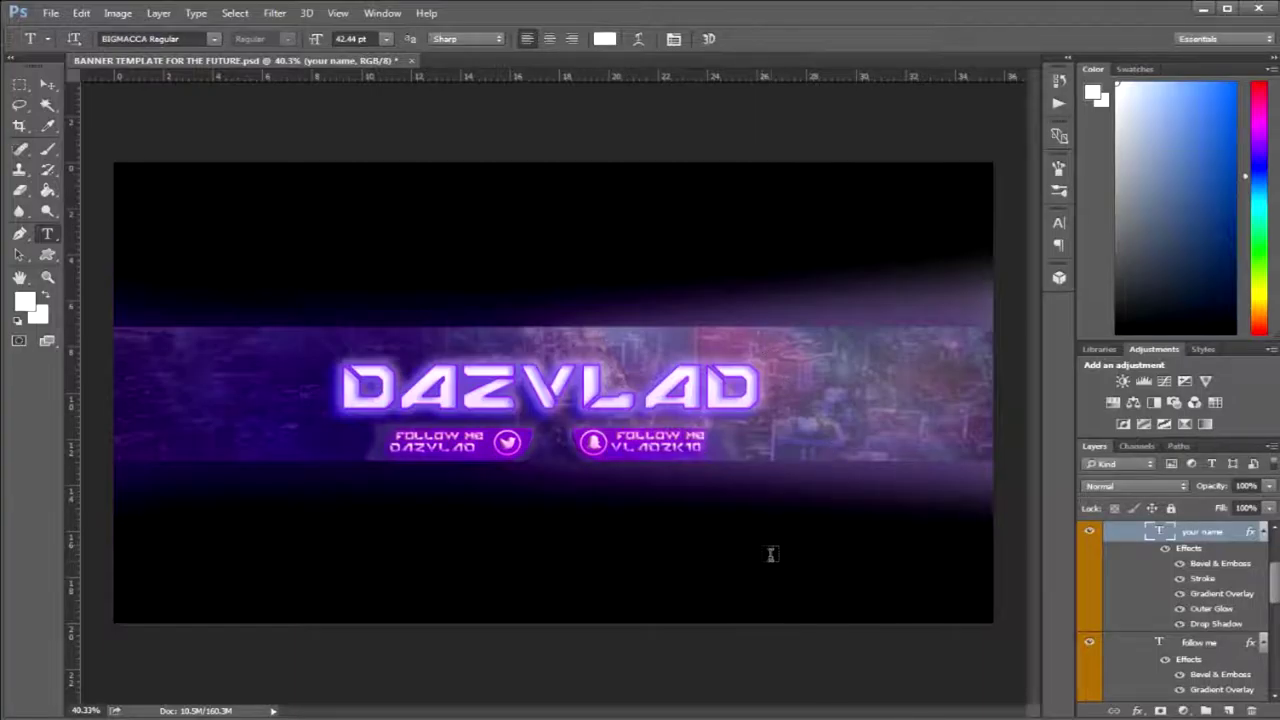
- Align the Right Side folder's follow me and your name text layers to each other by their horizontal centers
{"action": "scroll", "coordinate": [1210, 578], "scroll_direction": "down", "scroll_amount": 2}
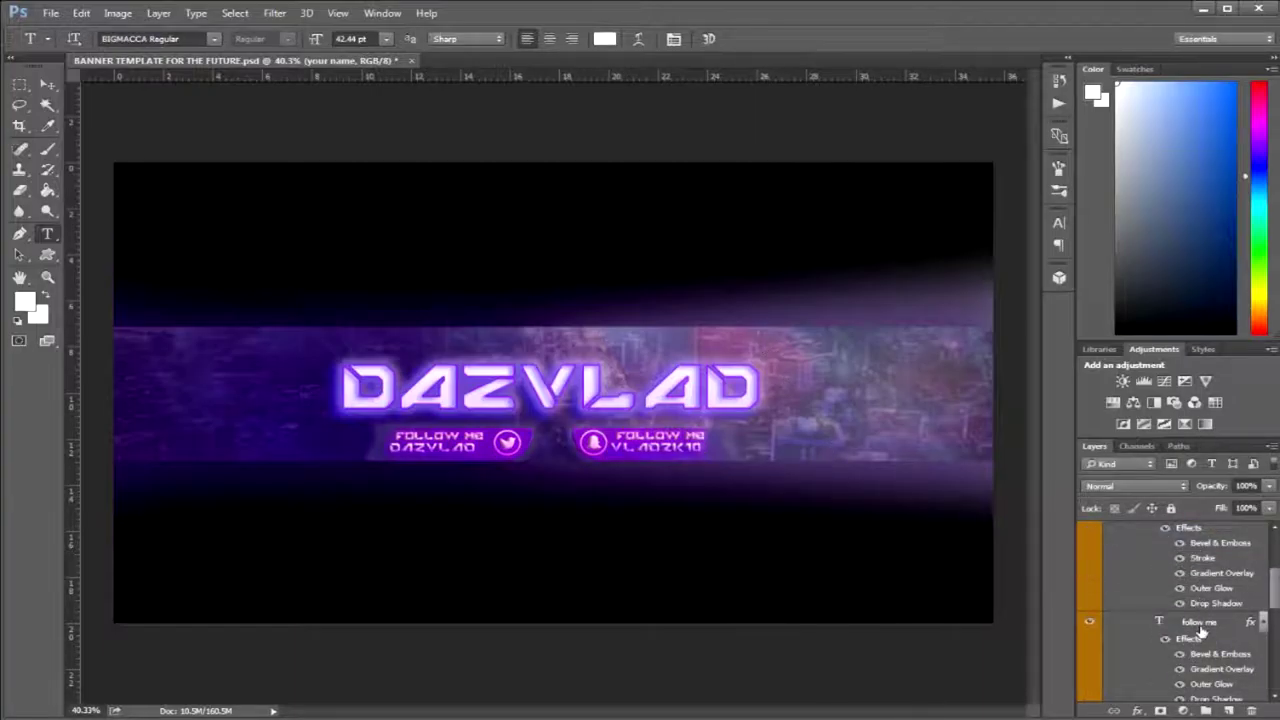
{"action": "left_click", "coordinate": [1201, 624]}
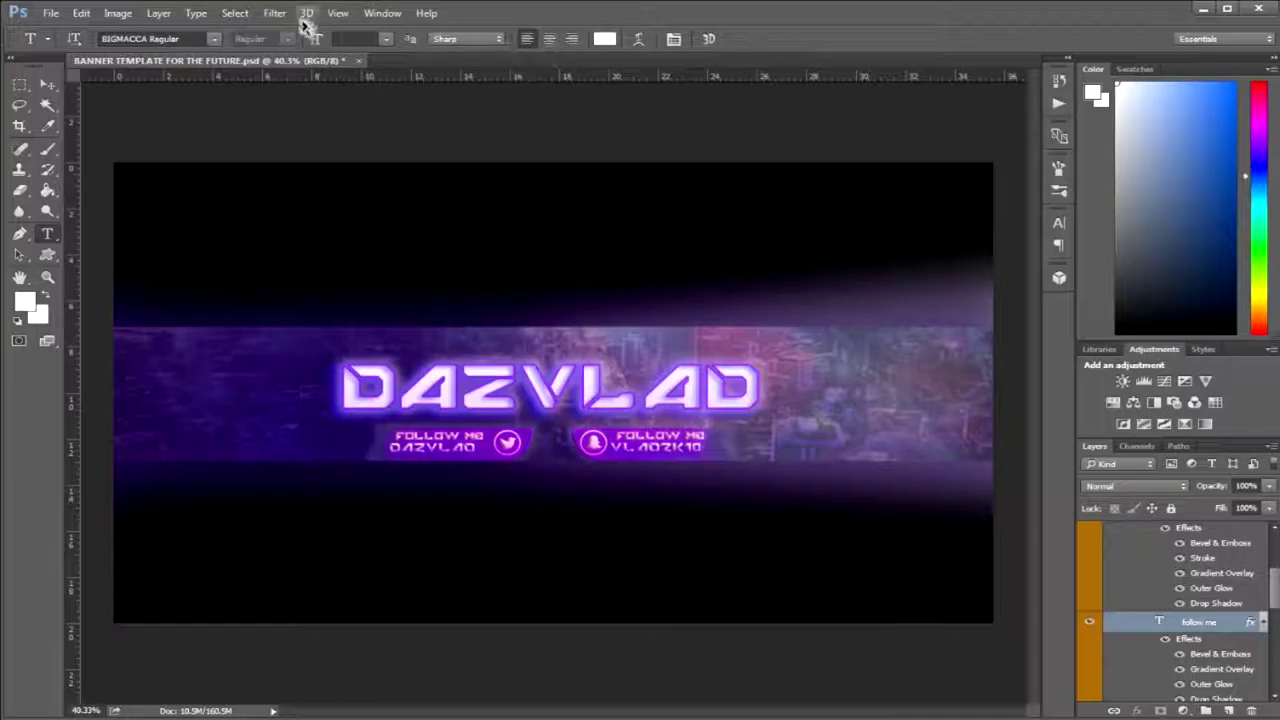
{"action": "left_click", "coordinate": [549, 40]}
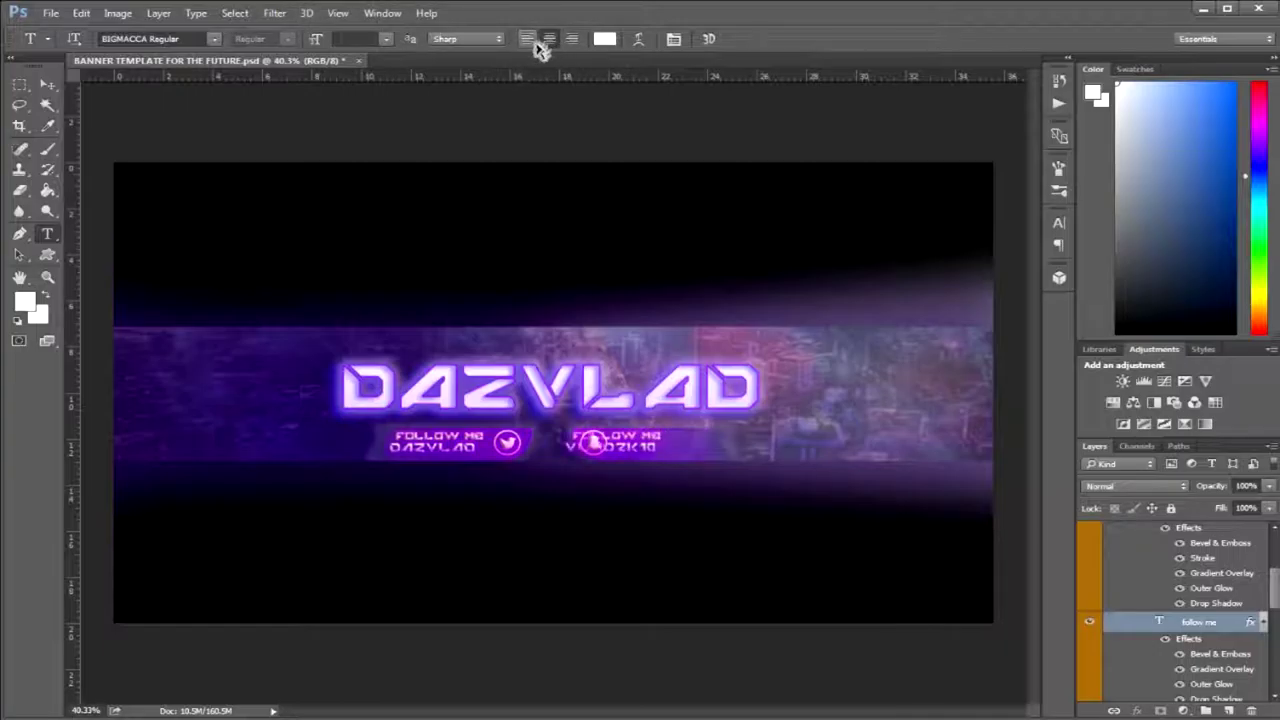
{"action": "left_click", "coordinate": [527, 40]}
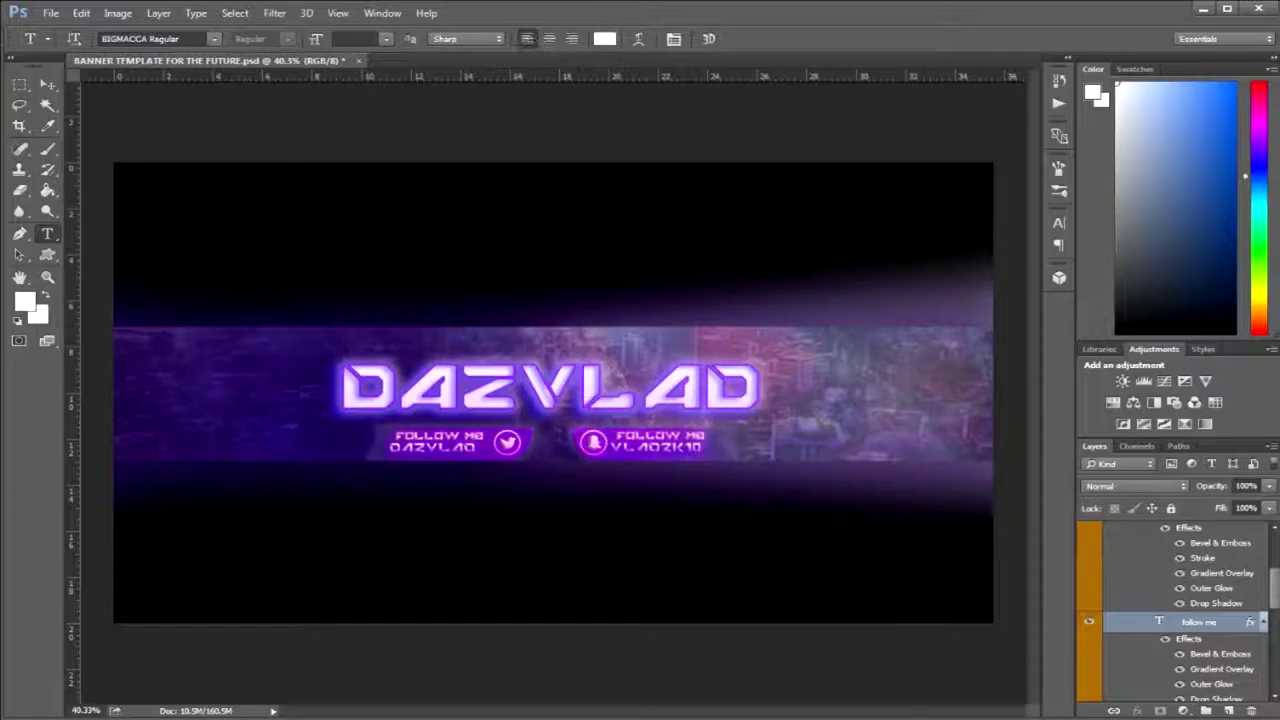
{"action": "left_click", "coordinate": [158, 13]}
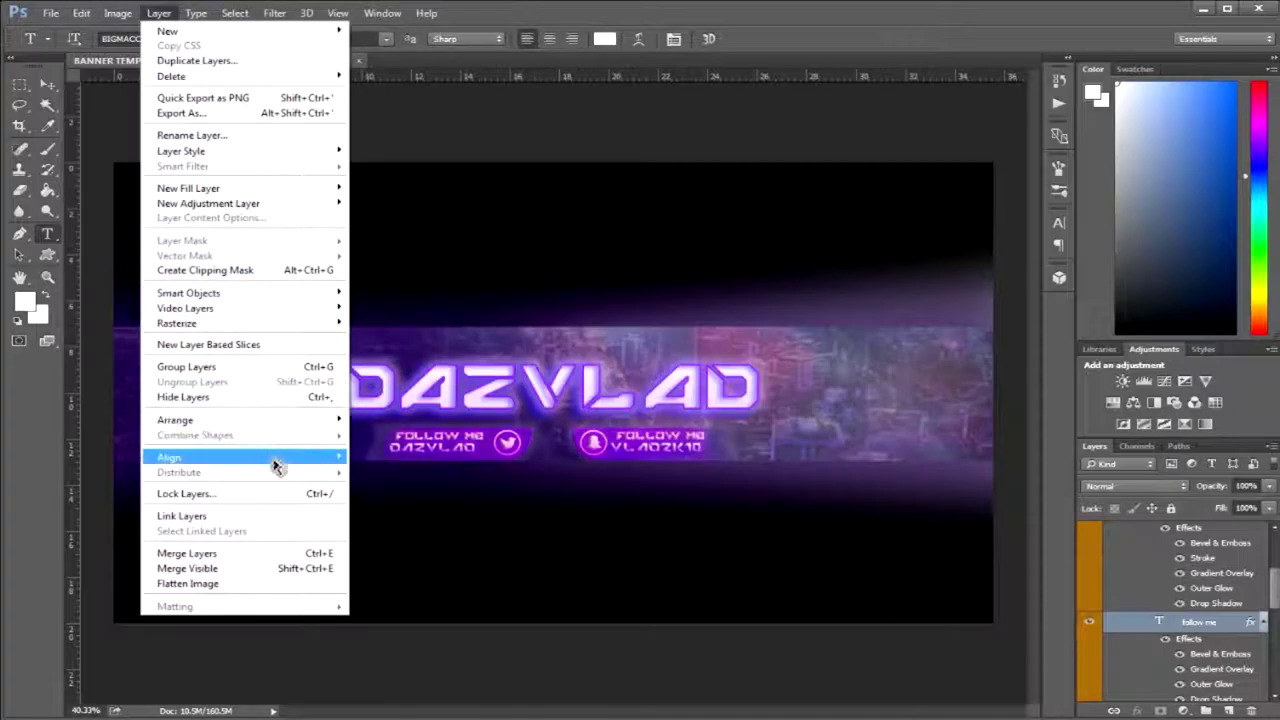
{"action": "mouse_move", "coordinate": [277, 458]}
{"action": "left_click", "coordinate": [414, 524]}
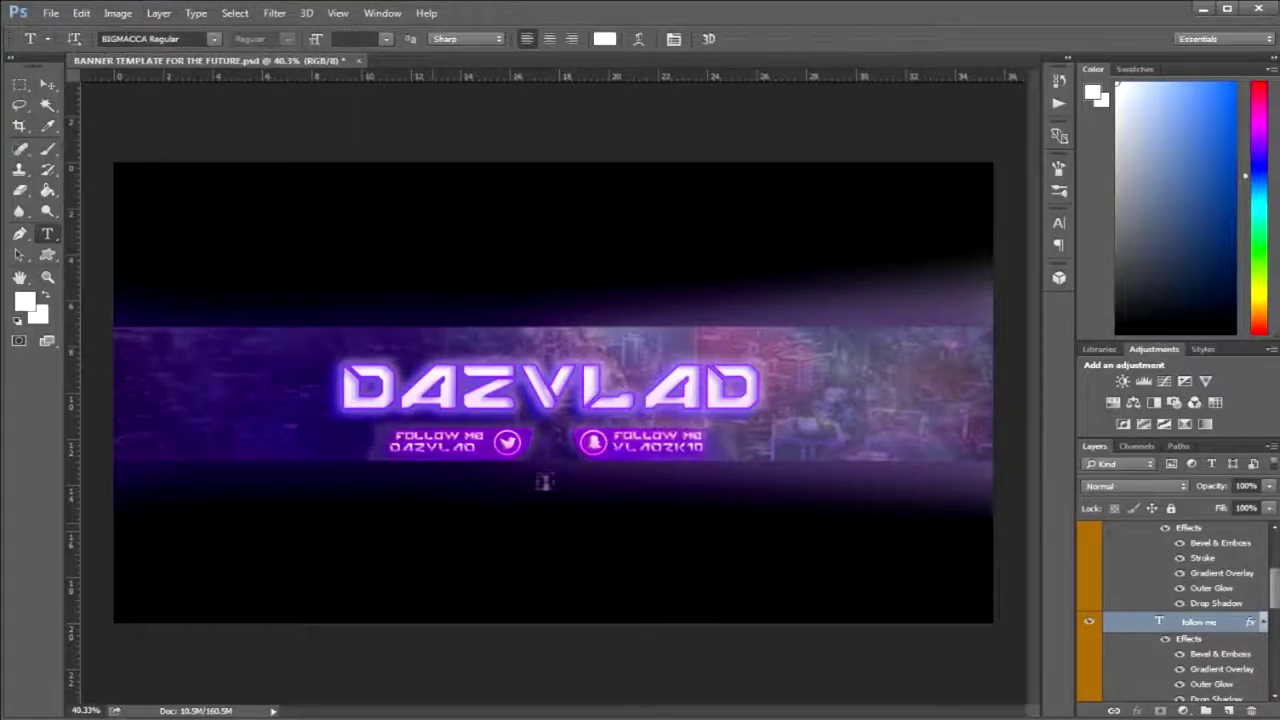
- Collapse the Right Side folder and its TEXT subfolder
{"action": "left_click", "coordinate": [1137, 591]}
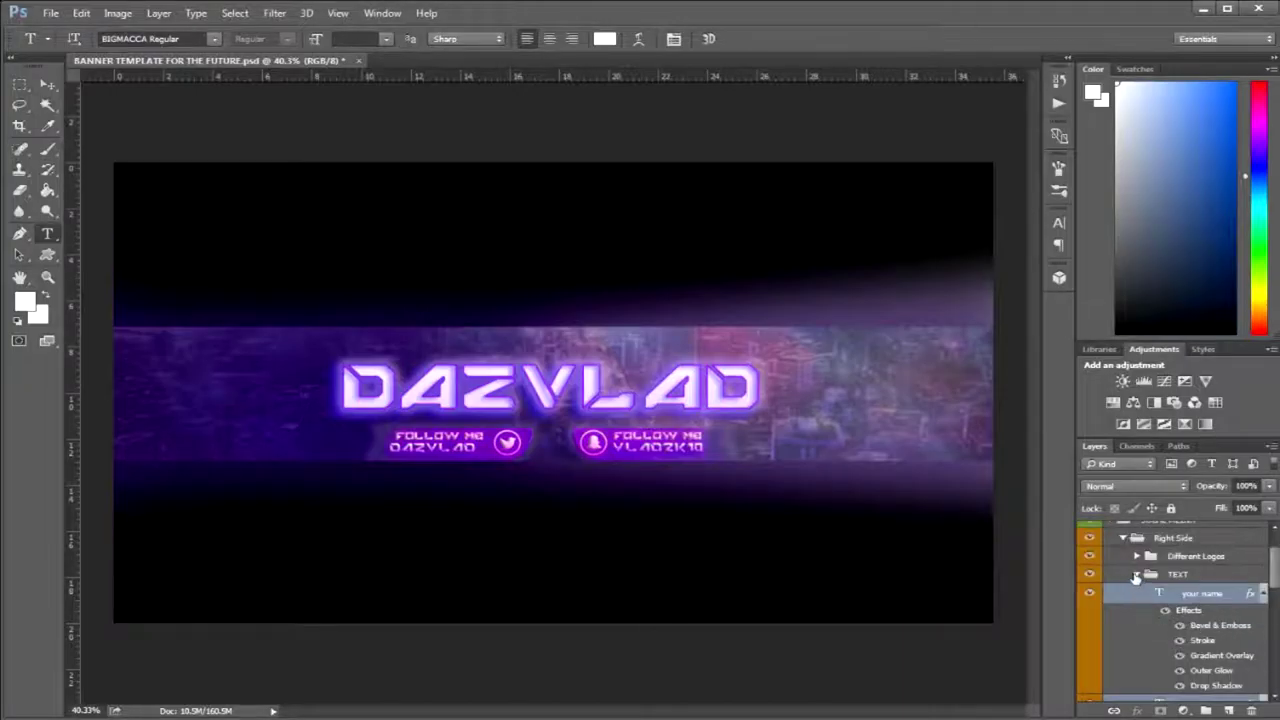
{"action": "left_click", "coordinate": [1136, 575]}
{"action": "left_click", "coordinate": [1122, 538]}
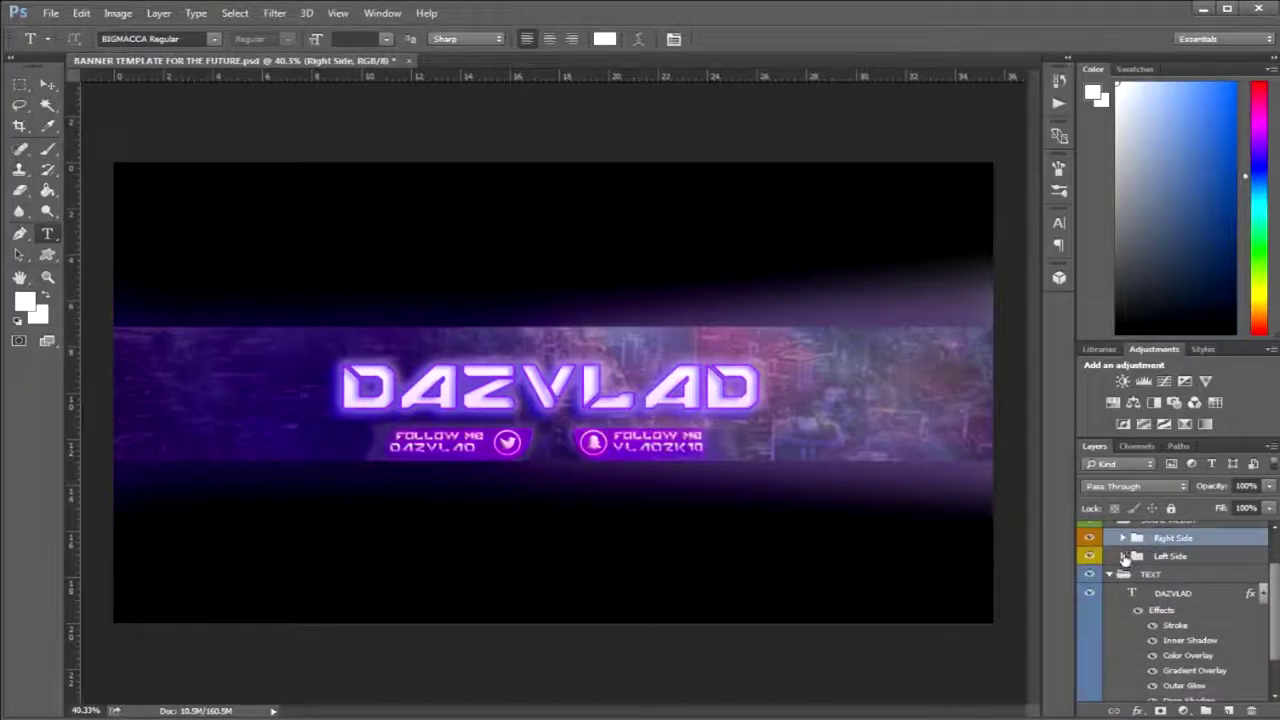
- Align the Left Side folder's follow me and dazvlad text layers to each other by their horizontal centers
{"action": "left_click", "coordinate": [1123, 556]}
{"action": "scroll", "coordinate": [1128, 578], "scroll_direction": "down", "scroll_amount": 3}
{"action": "scroll", "coordinate": [1128, 580], "scroll_direction": "up", "scroll_amount": 2}
{"action": "left_click", "coordinate": [1169, 610]}
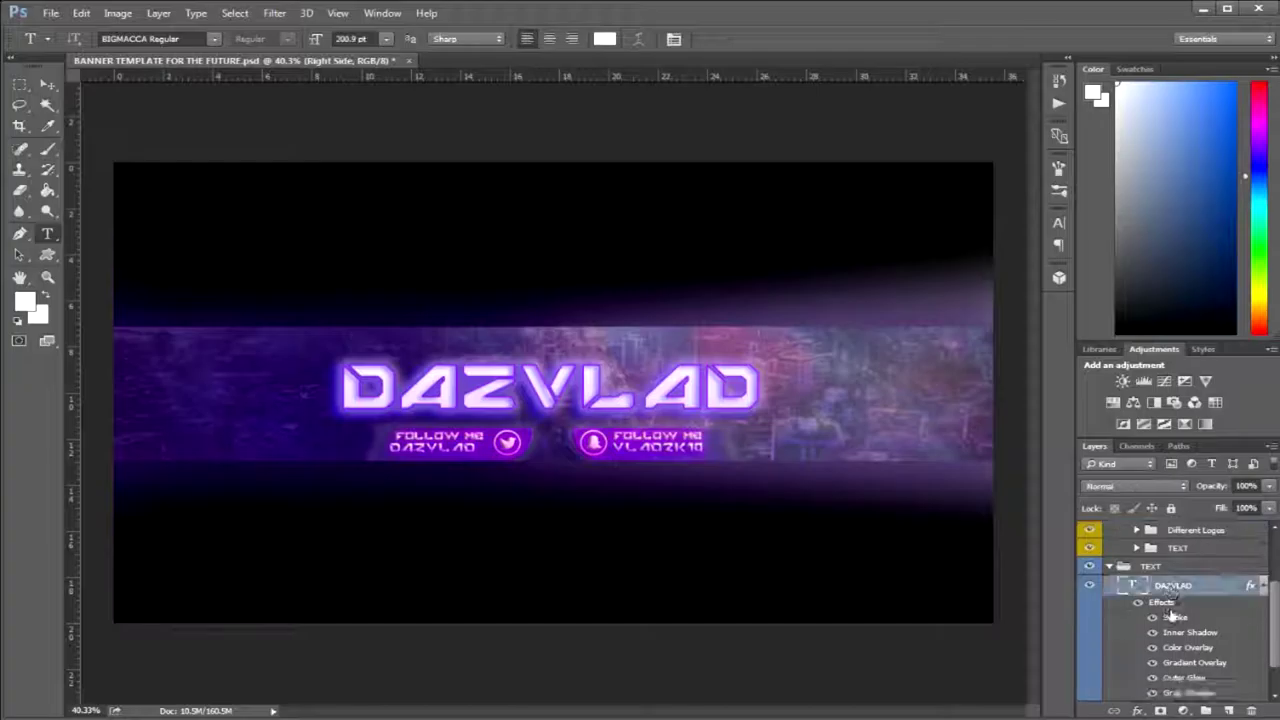
{"action": "scroll", "coordinate": [1171, 613], "scroll_direction": "down", "scroll_amount": 2}
{"action": "scroll", "coordinate": [1142, 574], "scroll_direction": "up", "scroll_amount": 1}
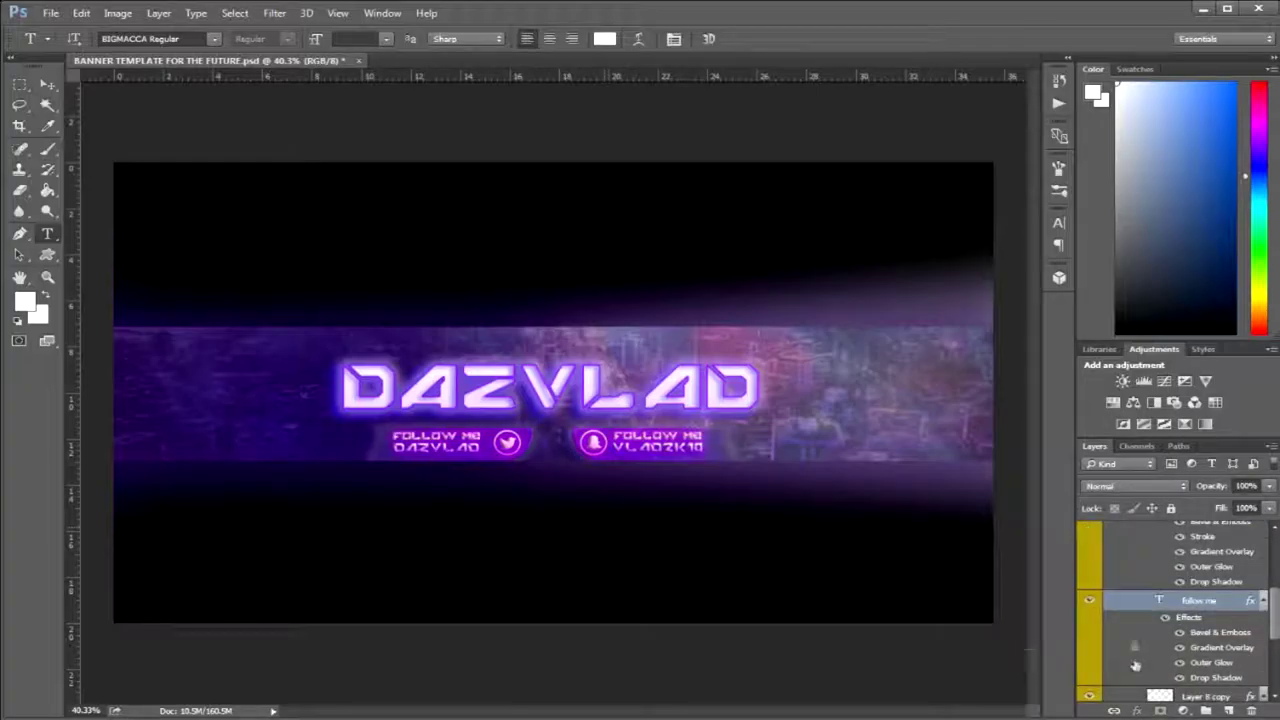
{"action": "scroll", "coordinate": [1135, 665], "scroll_direction": "down", "scroll_amount": 3}
{"action": "scroll", "coordinate": [1114, 628], "scroll_direction": "up", "scroll_amount": 4}
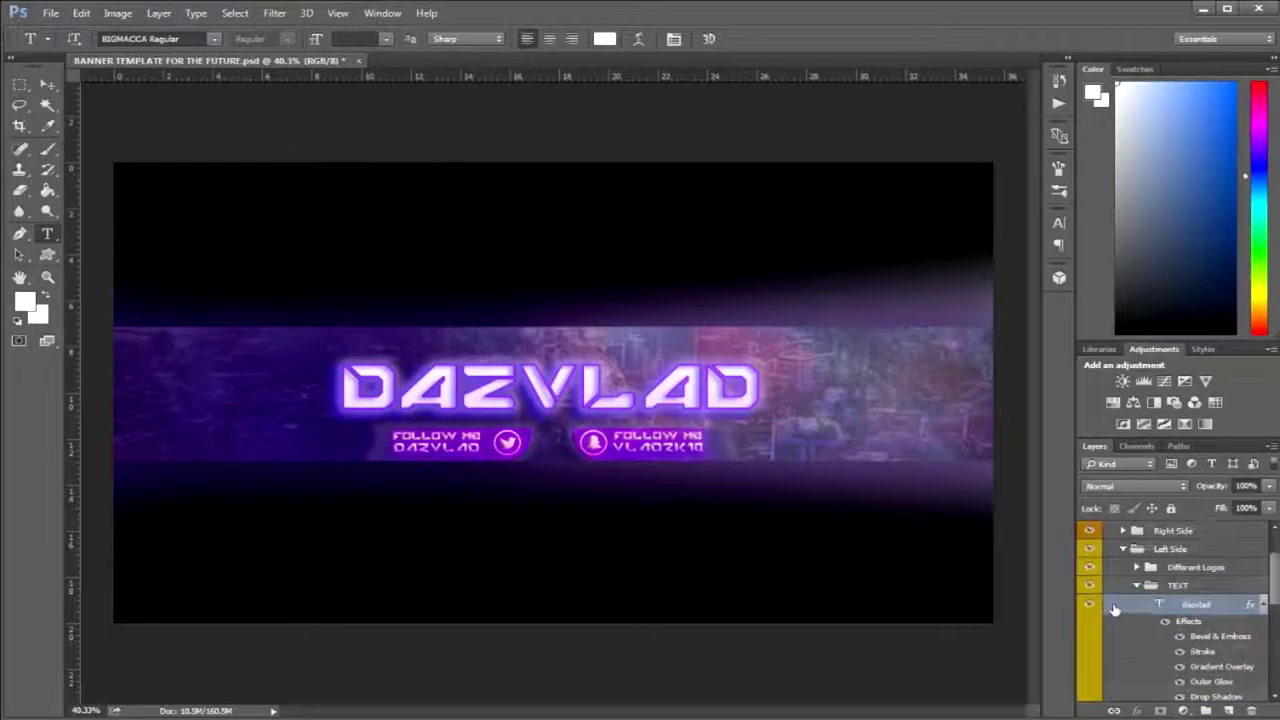
- Collapse the Left Side folder with its TEXT subfolder, and the SOCAL MEDIA folder
{"action": "scroll", "coordinate": [1120, 620], "scroll_direction": "up", "scroll_amount": 2}
{"action": "left_click", "coordinate": [1139, 645]}
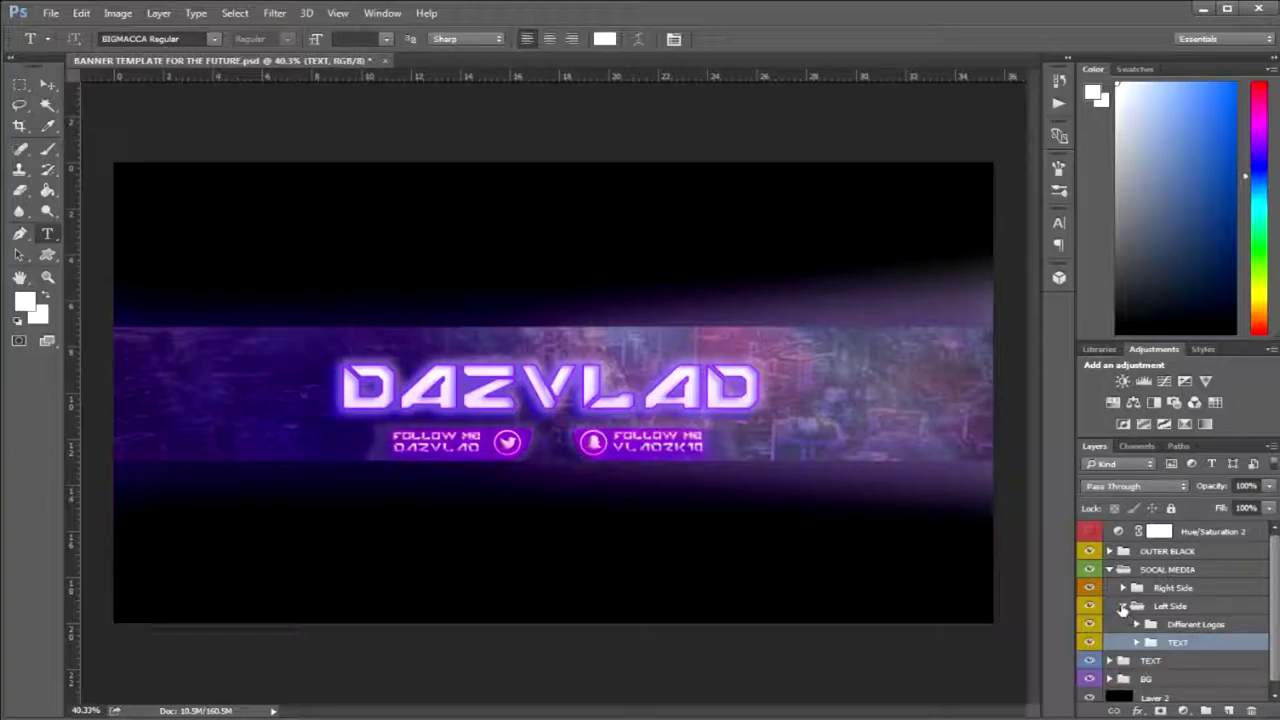
{"action": "left_click", "coordinate": [1123, 607]}
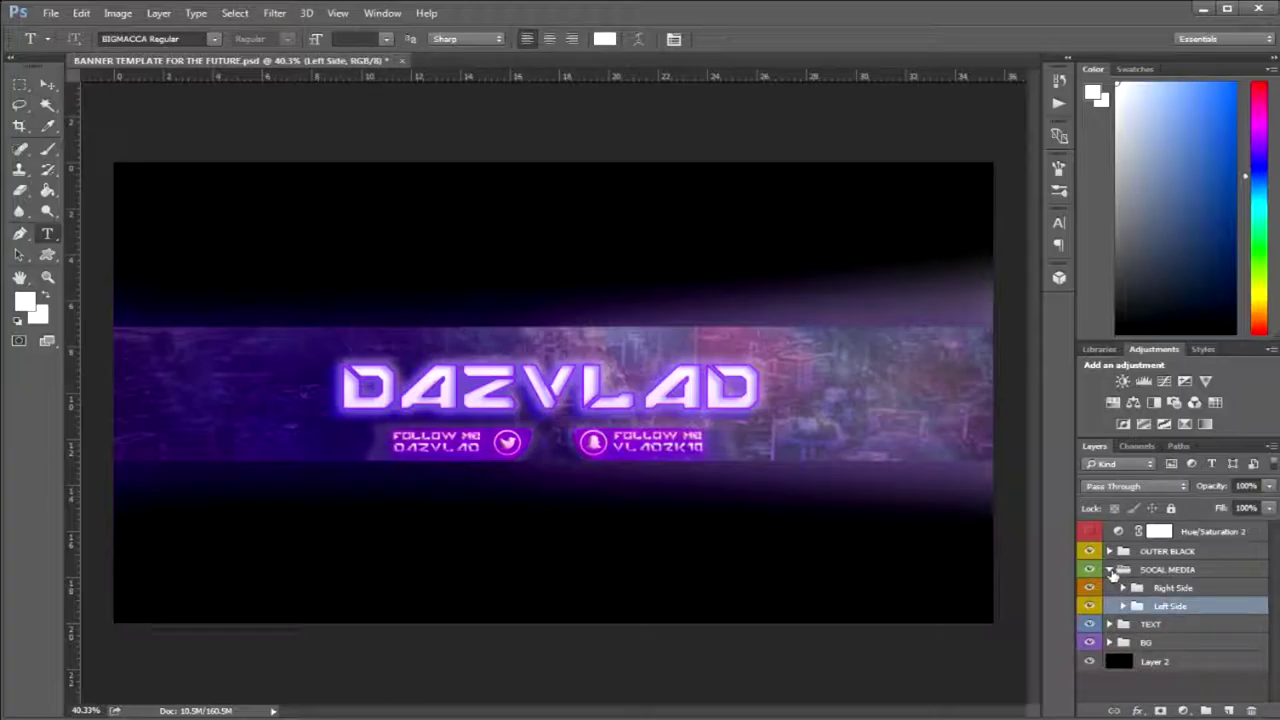
{"action": "left_click", "coordinate": [1110, 570]}
{"action": "scroll", "coordinate": [553, 392], "scroll_direction": "down", "scroll_amount": 1}
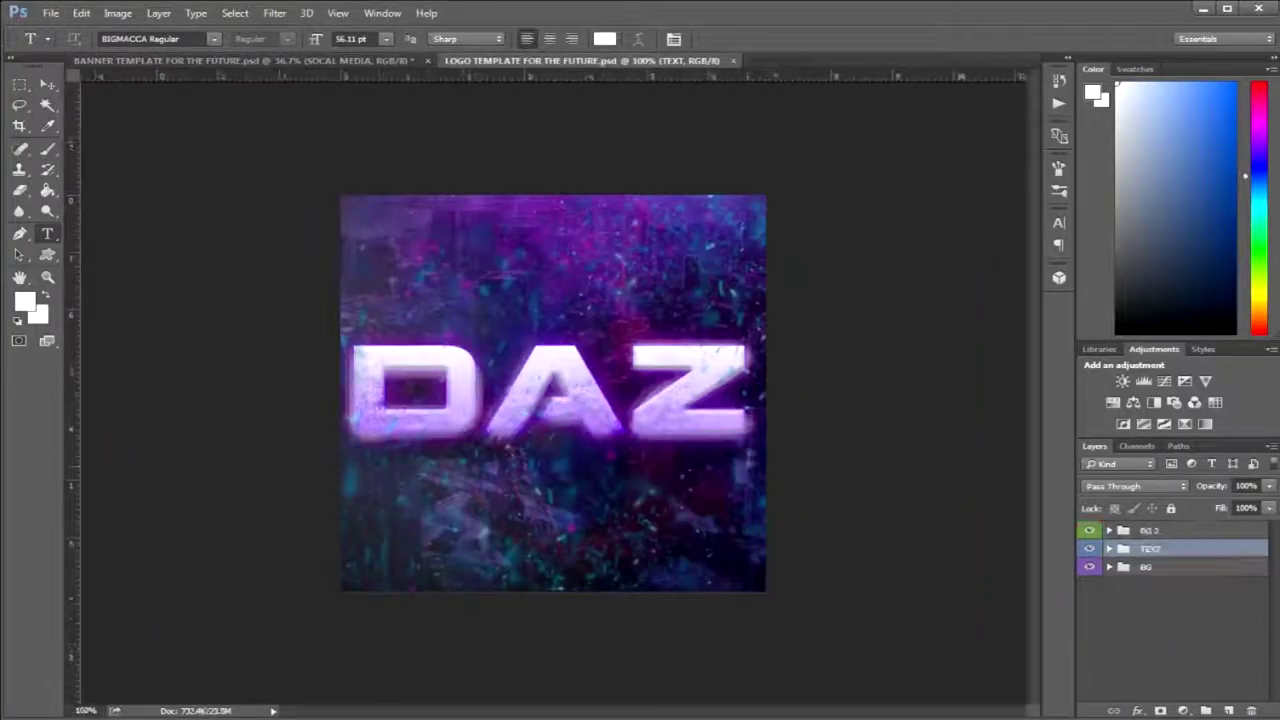
- Delete the Layer 3 paint layer from the TEXT folder of the logo template
{"action": "left_click", "coordinate": [1108, 549]}
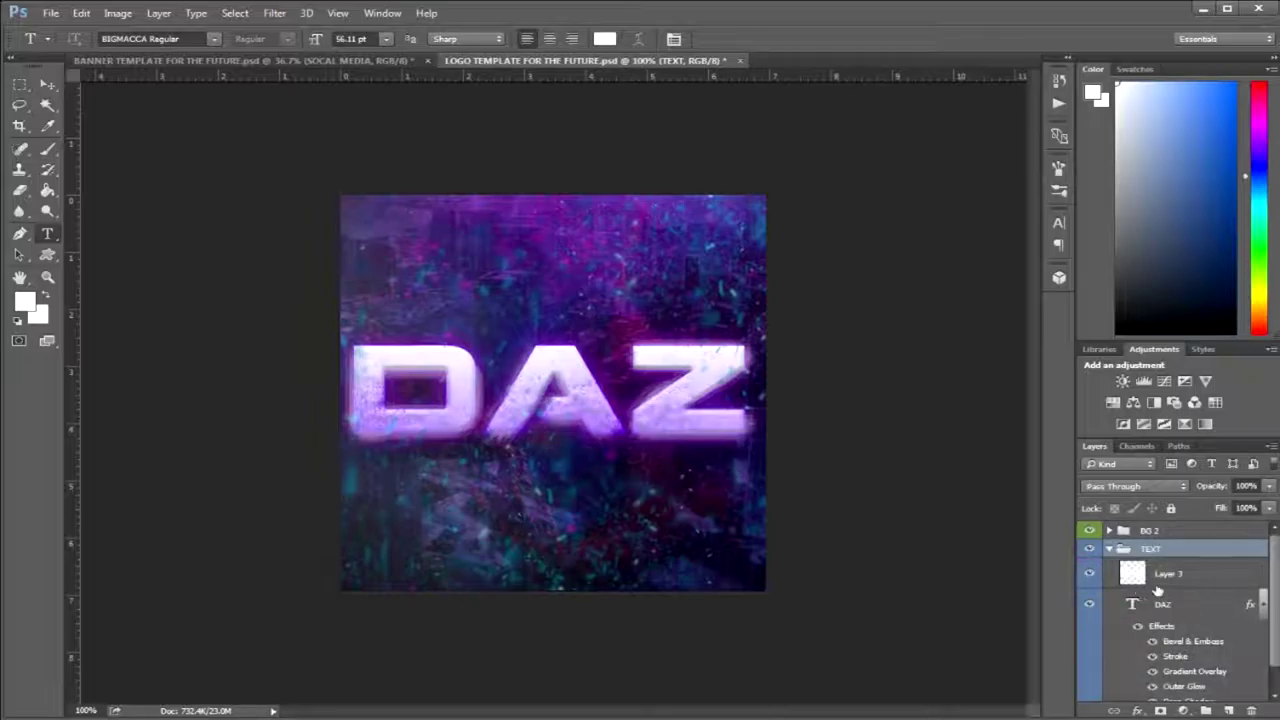
{"action": "left_click", "coordinate": [1160, 583]}
{"action": "key", "text": "Delete"}
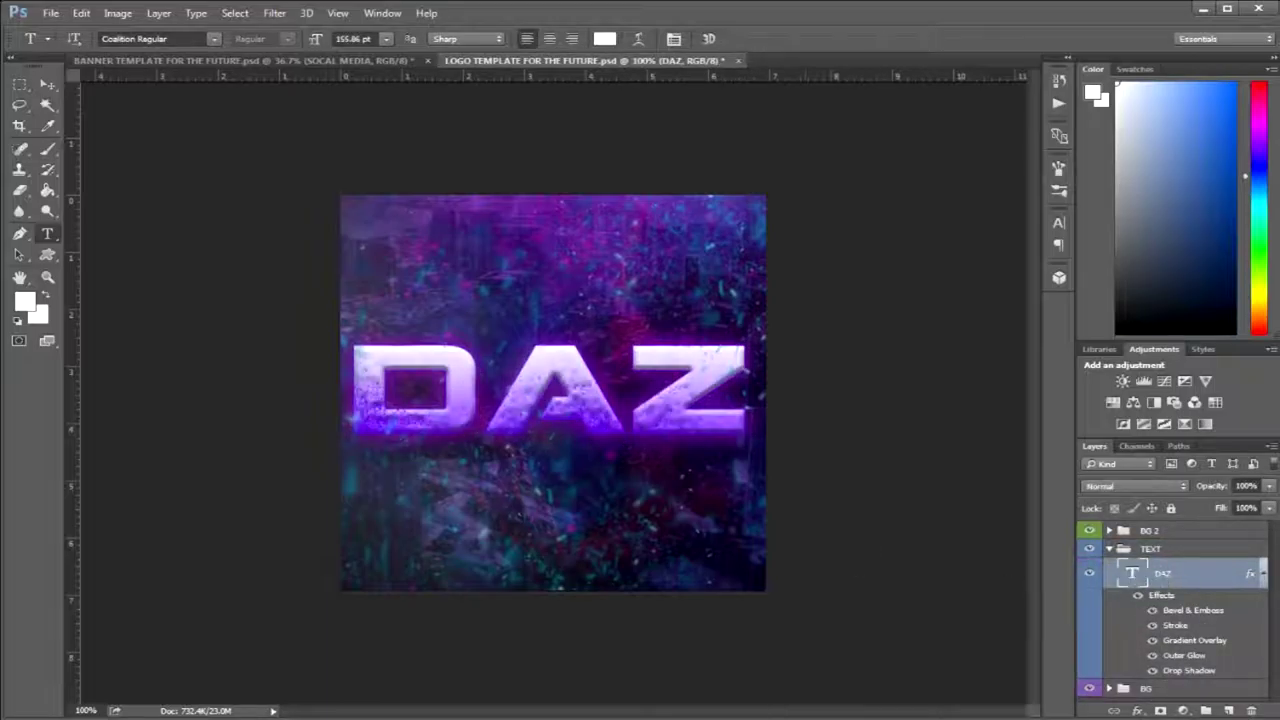
- Retype the logo's text as DAZ and commit the edit
{"action": "left_click", "coordinate": [617, 390]}
{"action": "left_click_drag", "start_coordinate": [750, 390], "coordinate": [355, 393]}
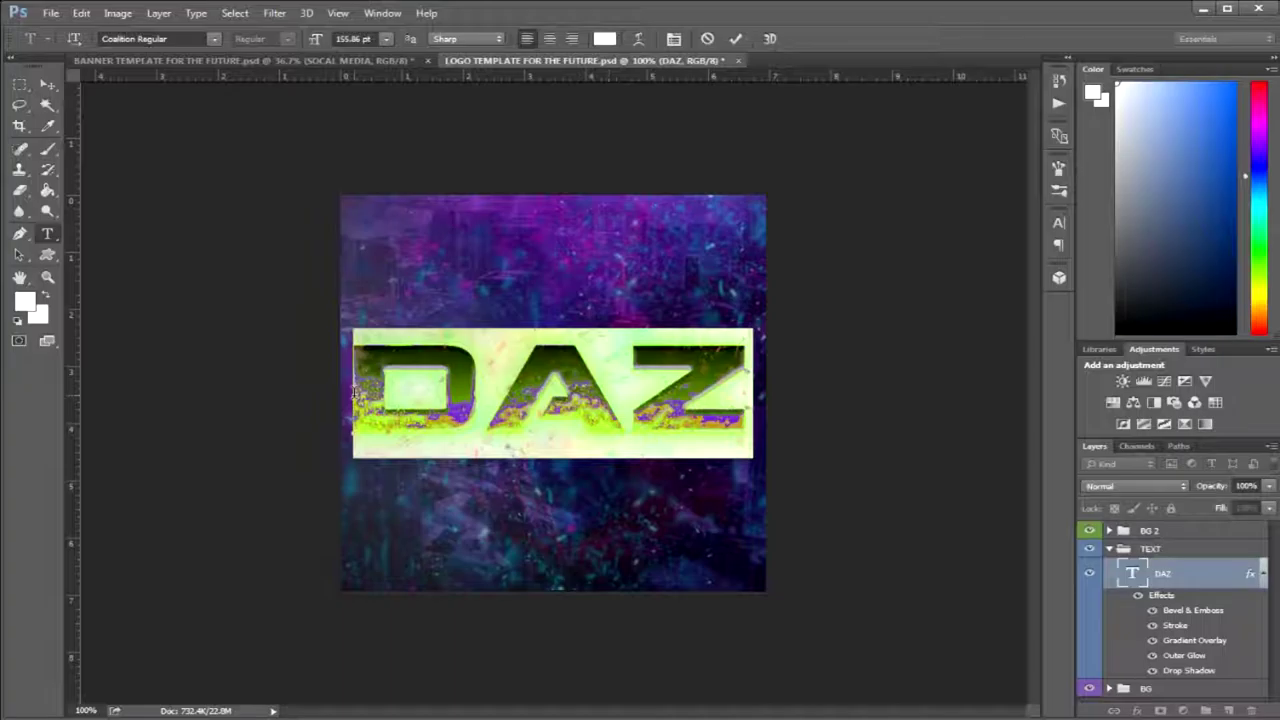
{"action": "type", "text": "DAZ"}
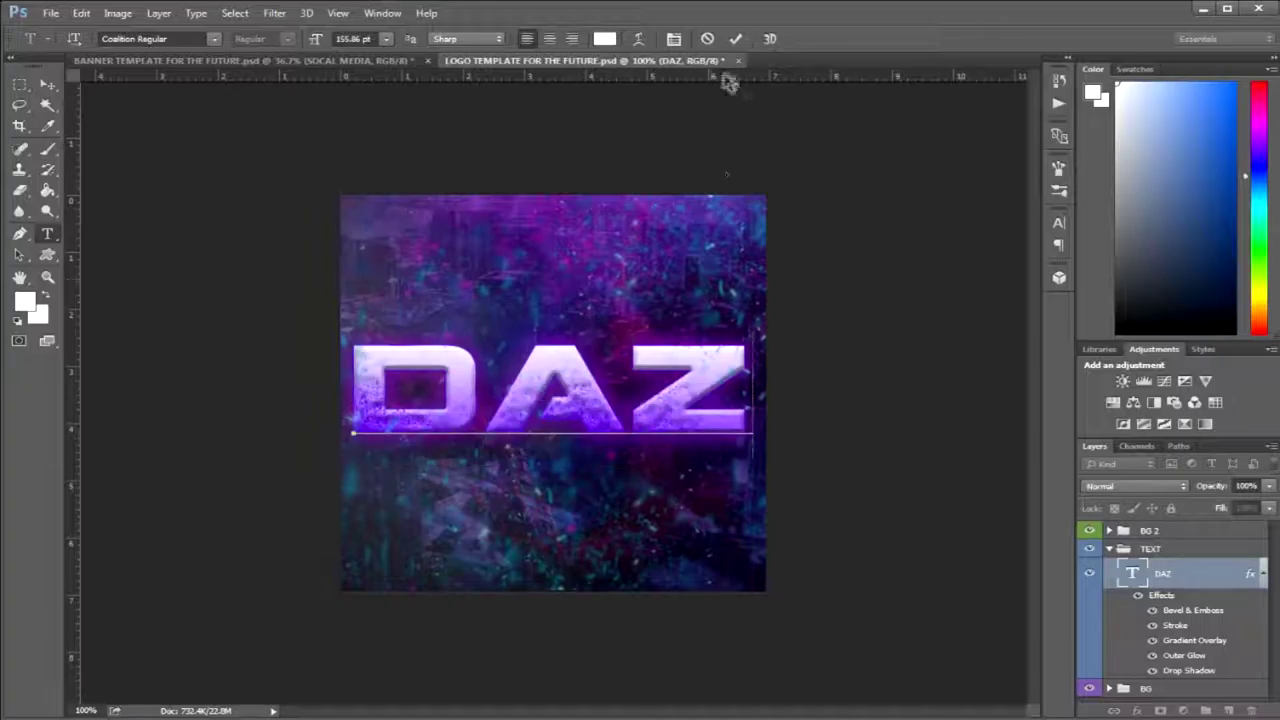
{"action": "left_click", "coordinate": [733, 40]}
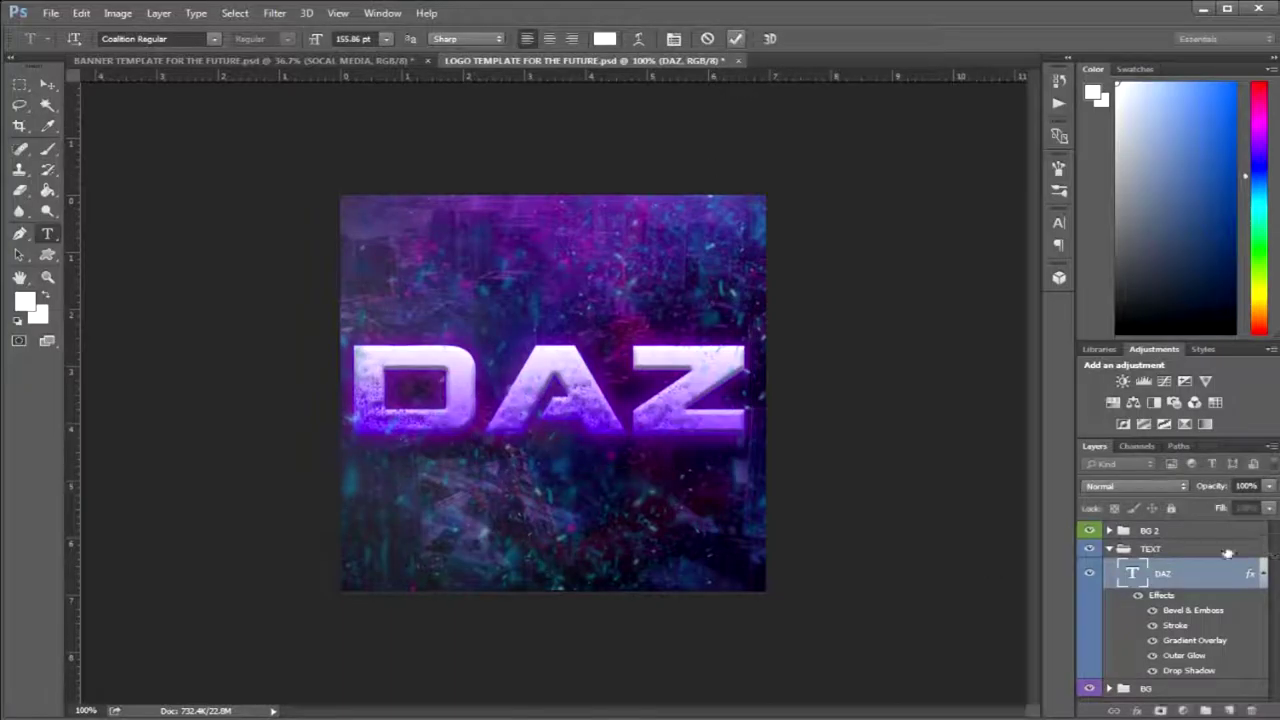
- Add a new layer above the DAZ text and set up a spatter brush at 52 px
{"action": "left_click", "coordinate": [1227, 711]}
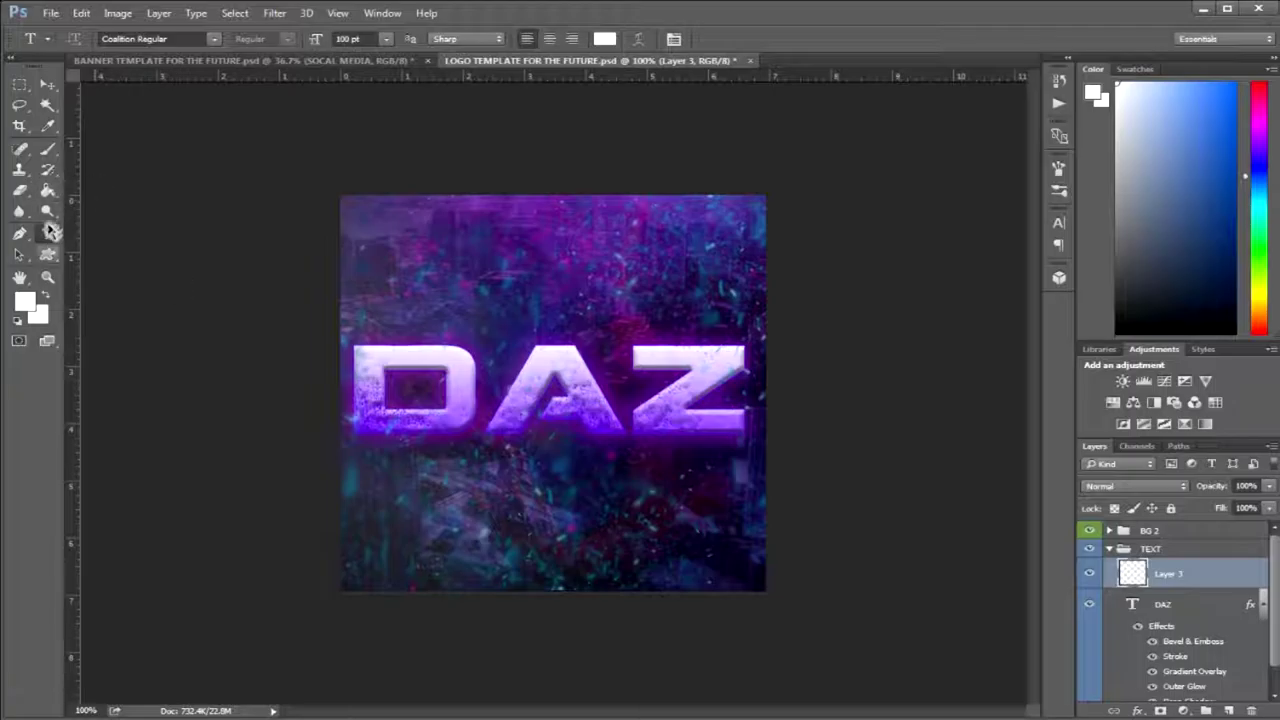
{"action": "left_click", "coordinate": [48, 148]}
{"action": "right_click", "coordinate": [515, 364]}
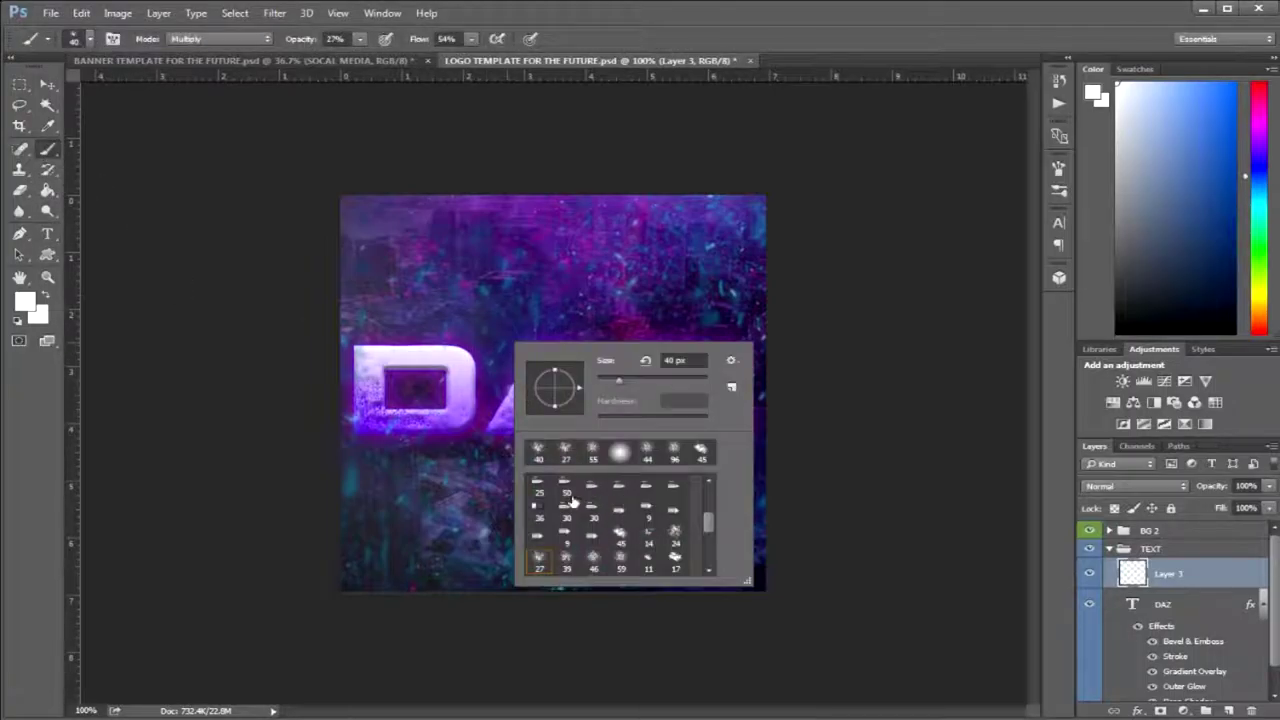
{"action": "left_click", "coordinate": [540, 450]}
{"action": "left_click_drag", "start_coordinate": [619, 381], "coordinate": [627, 381]}
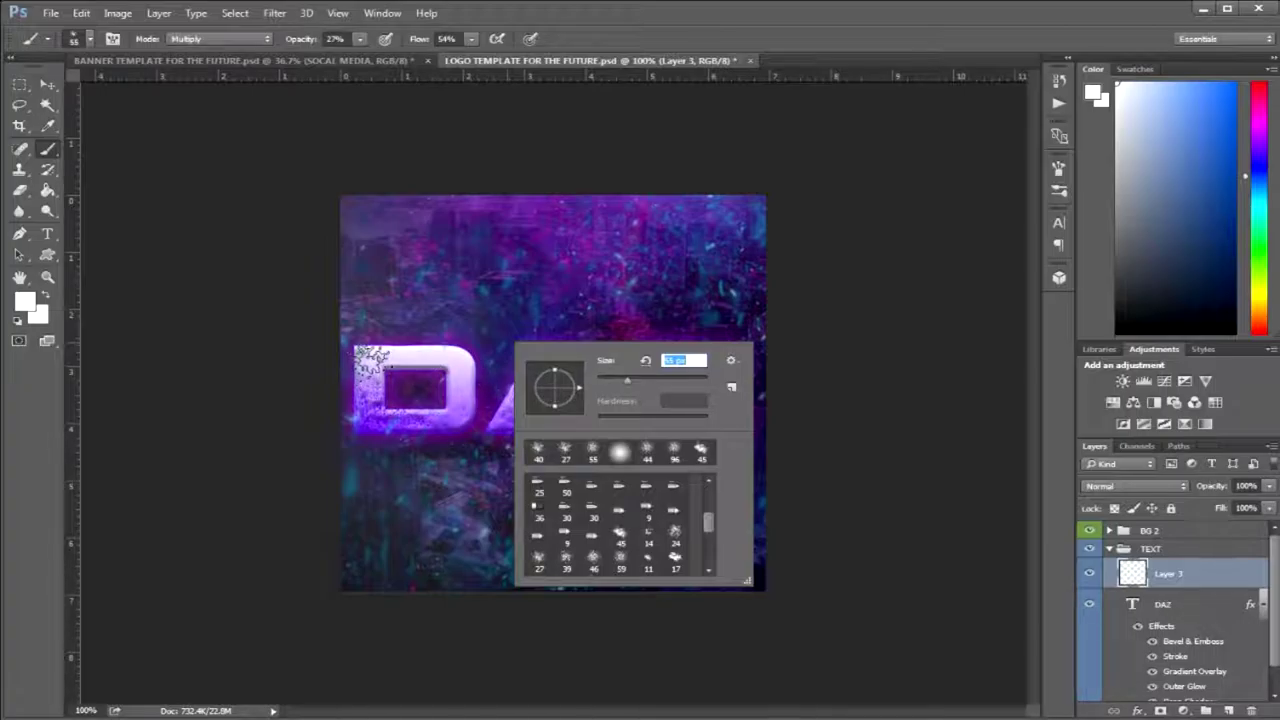
{"action": "left_click", "coordinate": [565, 452]}
{"action": "left_click_drag", "start_coordinate": [612, 381], "coordinate": [615, 381]}
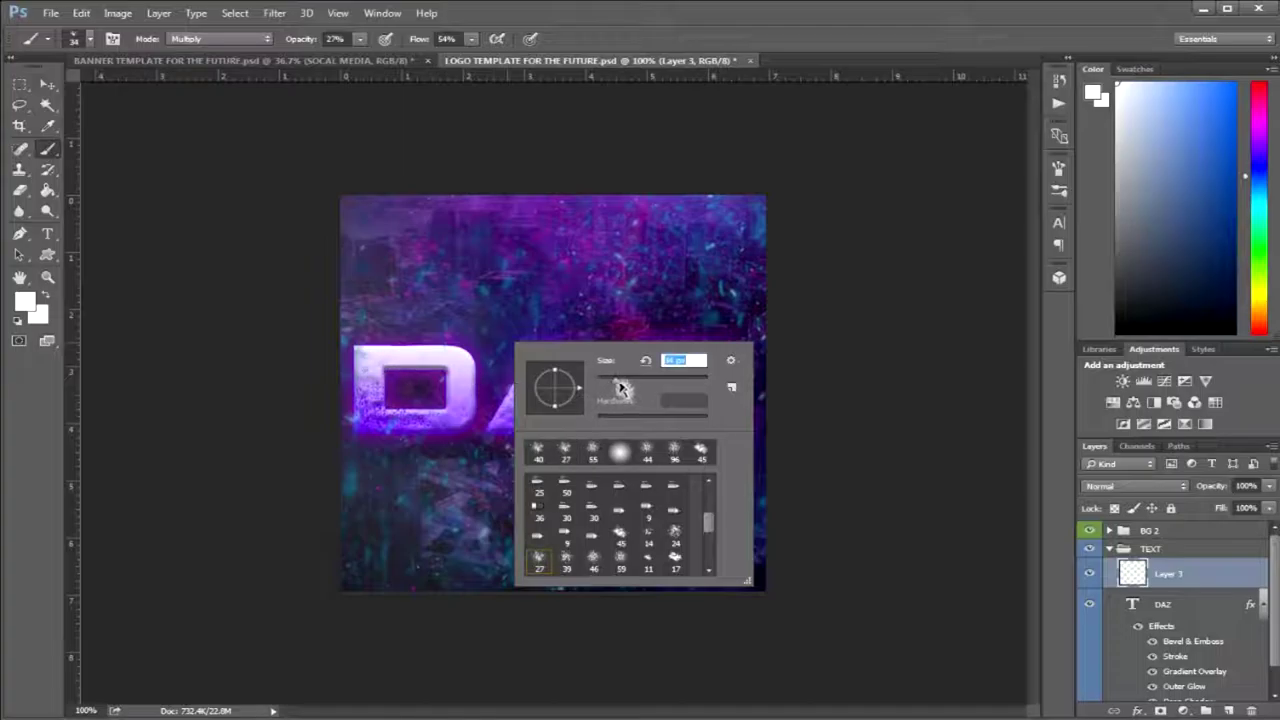
{"action": "left_click_drag", "start_coordinate": [622, 388], "coordinate": [626, 386]}
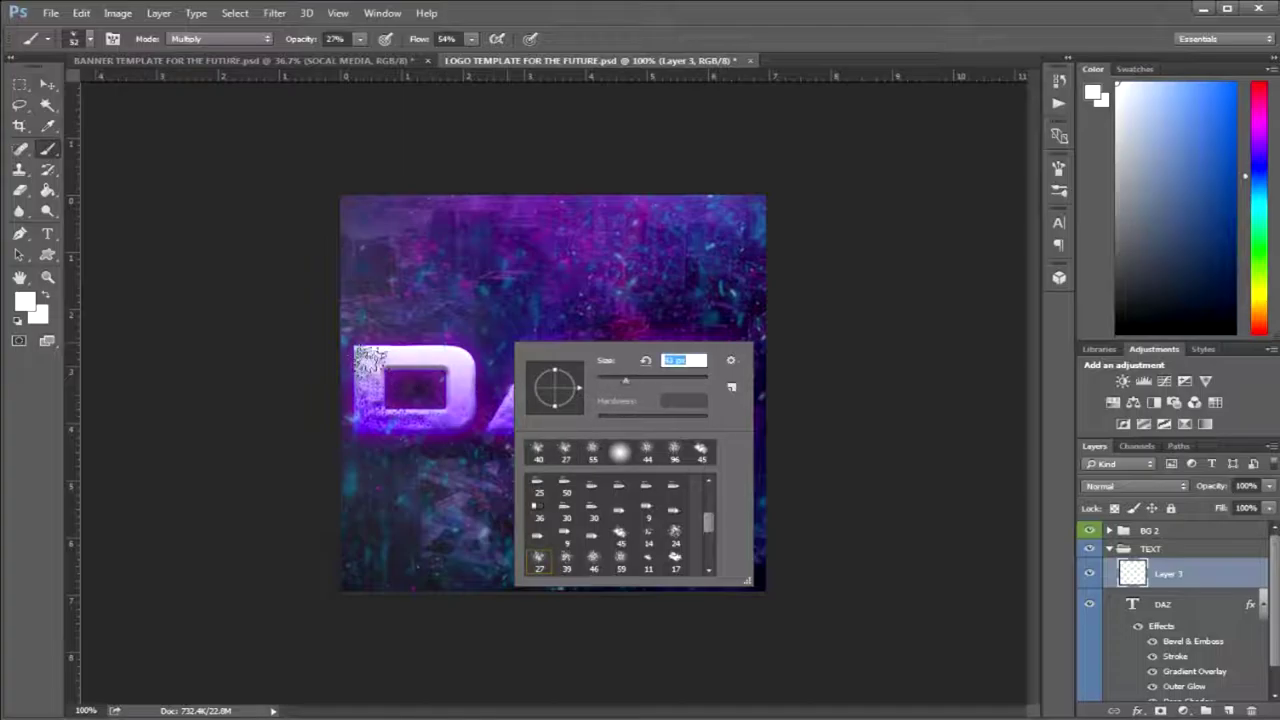
- Undo the first test stroke and paint white spatter texture across the DAZ letters on the new layer
{"action": "mouse_move", "coordinate": [370, 360]}
{"action": "left_mouse_down"}
{"action": "mouse_move", "coordinate": [371, 423]}
{"action": "mouse_move", "coordinate": [443, 416]}
{"action": "mouse_move", "coordinate": [459, 400]}
{"action": "mouse_move", "coordinate": [457, 369]}
{"action": "mouse_move", "coordinate": [377, 366]}
{"action": "left_mouse_up"}
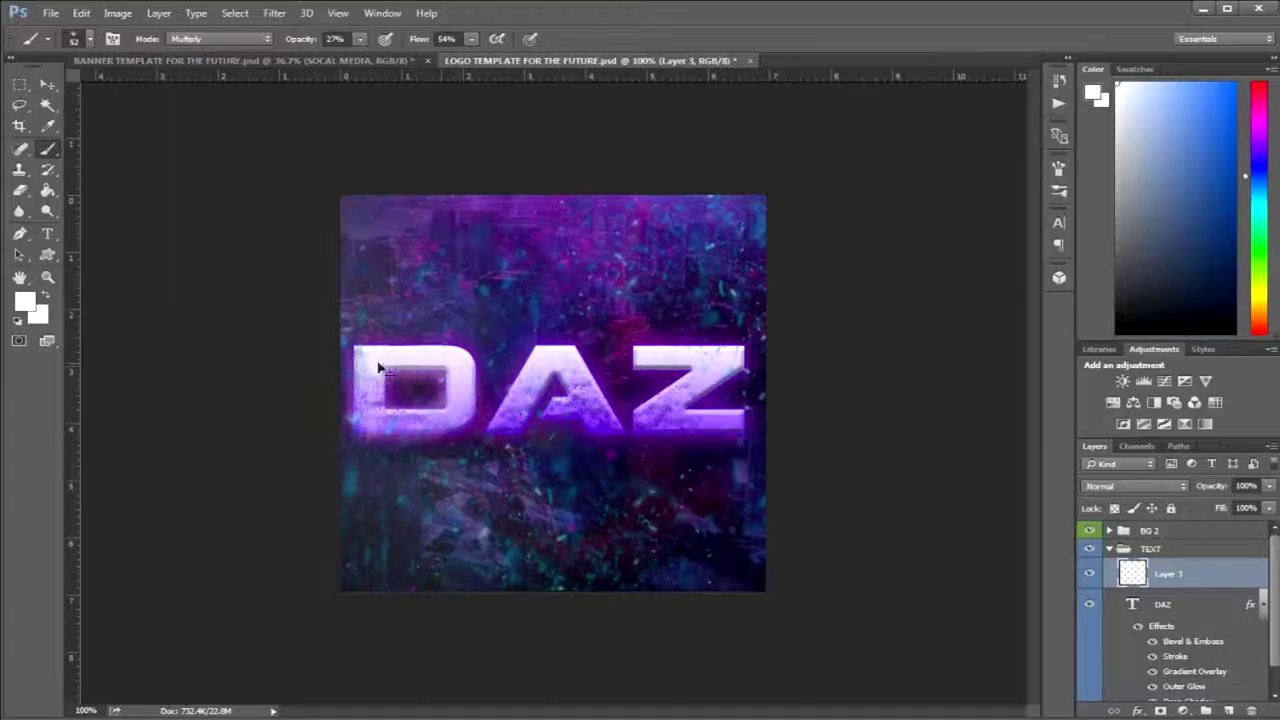
{"action": "key", "text": "ctrl+z"}
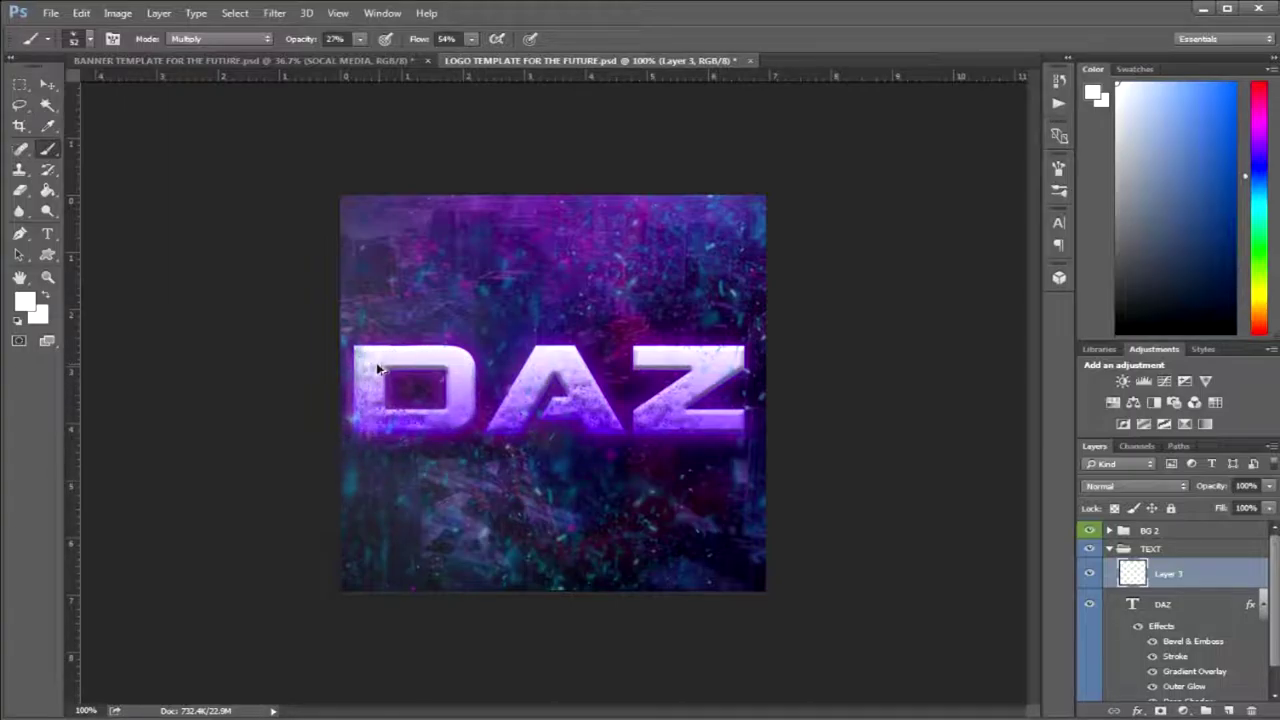
{"action": "mouse_move", "coordinate": [370, 356]}
{"action": "left_mouse_down"}
{"action": "mouse_move", "coordinate": [367, 398]}
{"action": "mouse_move", "coordinate": [388, 419]}
{"action": "mouse_move", "coordinate": [450, 420]}
{"action": "mouse_move", "coordinate": [462, 402]}
{"action": "mouse_move", "coordinate": [457, 369]}
{"action": "mouse_move", "coordinate": [376, 358]}
{"action": "left_mouse_up"}
{"action": "mouse_move", "coordinate": [521, 393]}
{"action": "left_mouse_down"}
{"action": "mouse_move", "coordinate": [554, 360]}
{"action": "mouse_move", "coordinate": [506, 422]}
{"action": "mouse_move", "coordinate": [555, 353]}
{"action": "mouse_move", "coordinate": [601, 423]}
{"action": "mouse_move", "coordinate": [561, 404]}
{"action": "mouse_move", "coordinate": [632, 381]}
{"action": "mouse_move", "coordinate": [720, 400]}
{"action": "left_mouse_up"}
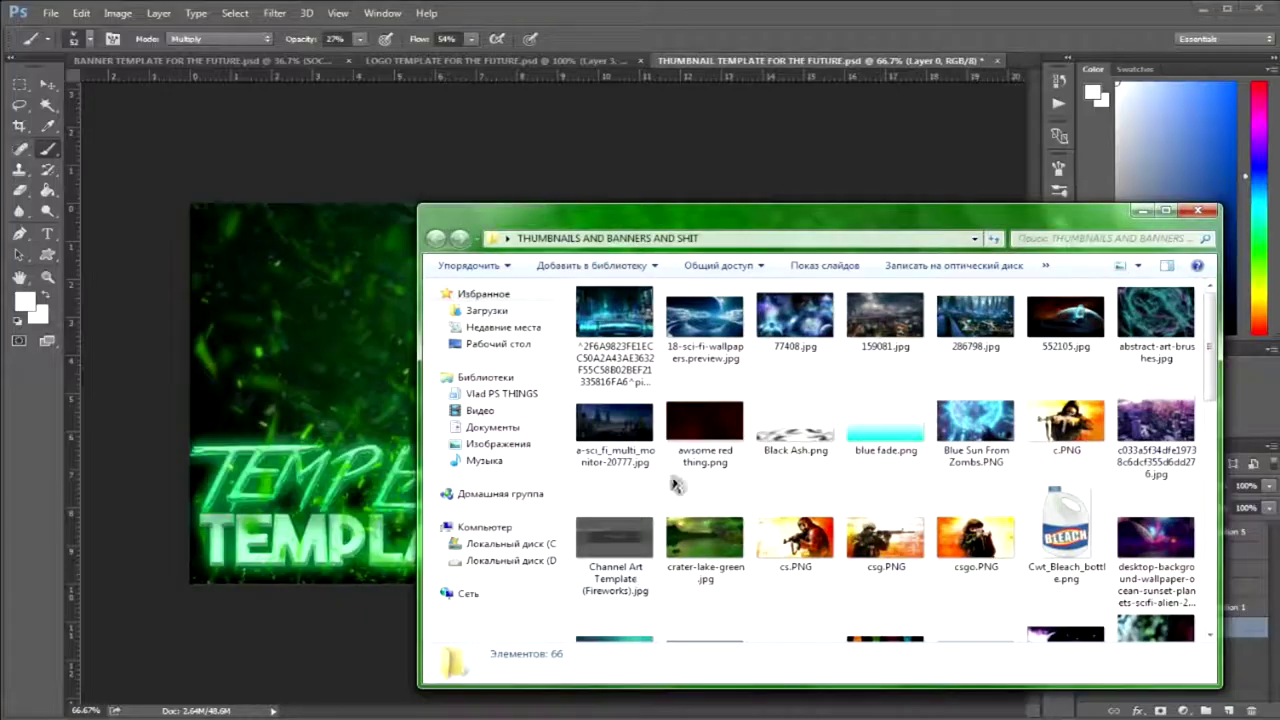
- Place scorpion.png from the THUMBNAILS AND BANNERS image folder full-frame into the thumbnail template, directly above Layer 0
{"action": "scroll", "coordinate": [760, 450], "scroll_direction": "down", "scroll_amount": 5}
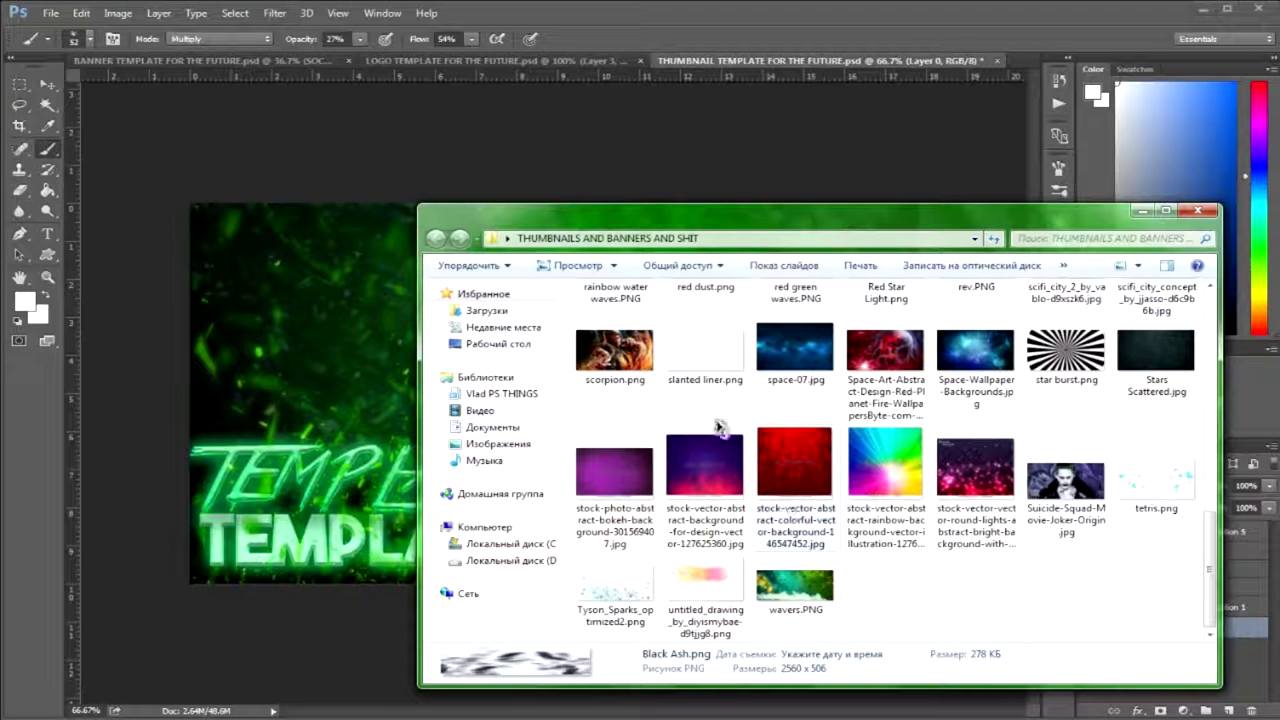
{"action": "left_click", "coordinate": [615, 352]}
{"action": "scroll", "coordinate": [815, 497], "scroll_direction": "up", "scroll_amount": 1}
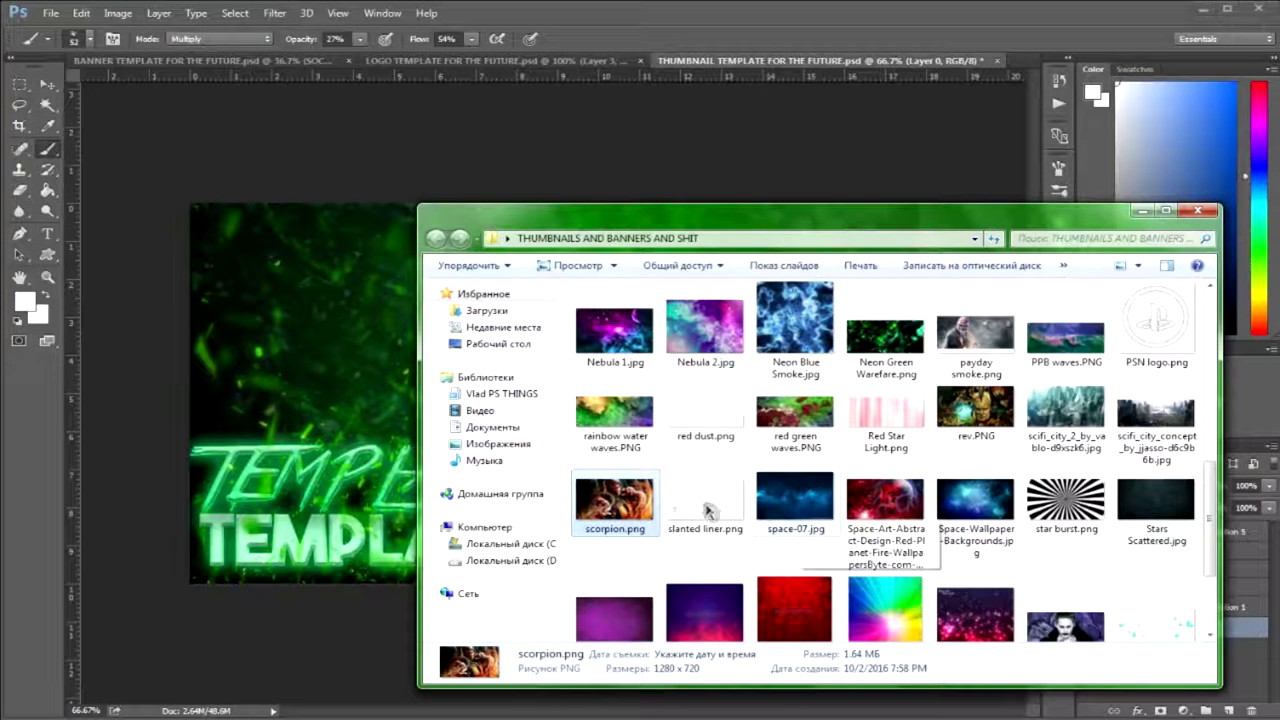
{"action": "left_click_drag", "start_coordinate": [606, 508], "coordinate": [320, 458]}
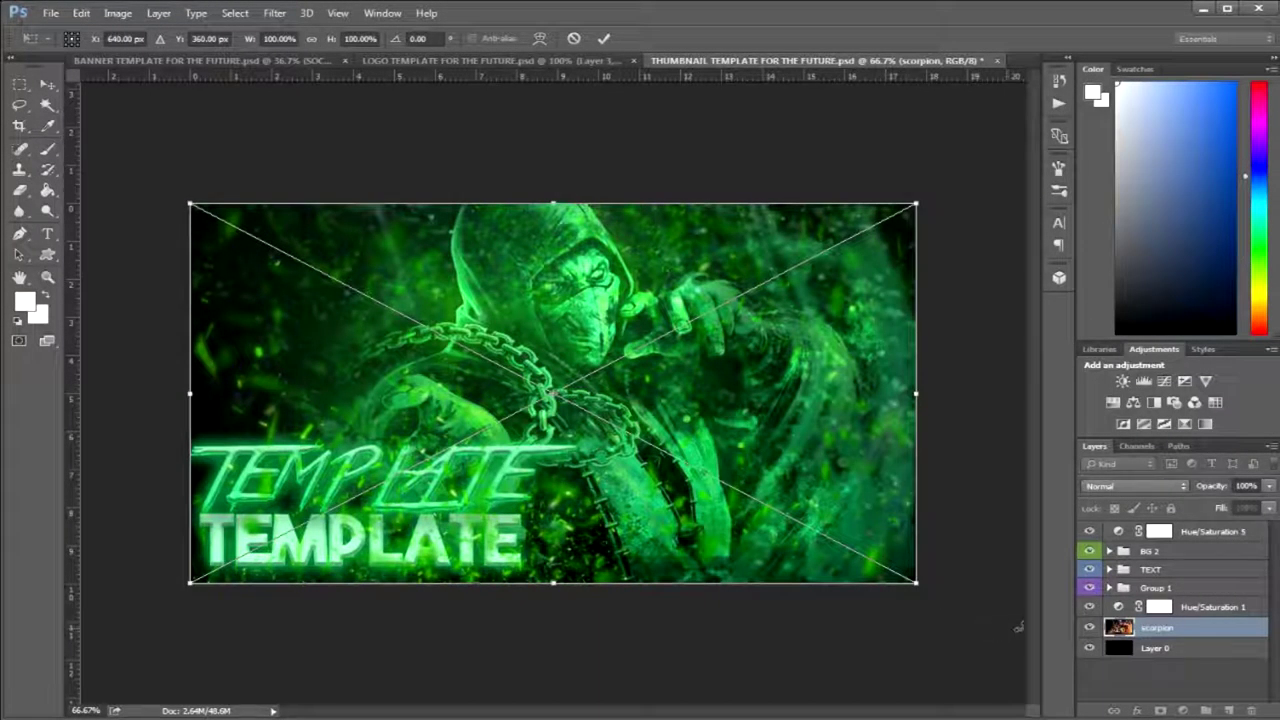
{"action": "key", "text": "Return"}
- Replace the upper TEMPLATE line of the thumbnail with MORTAL COMBAT
{"action": "key", "text": "b"}
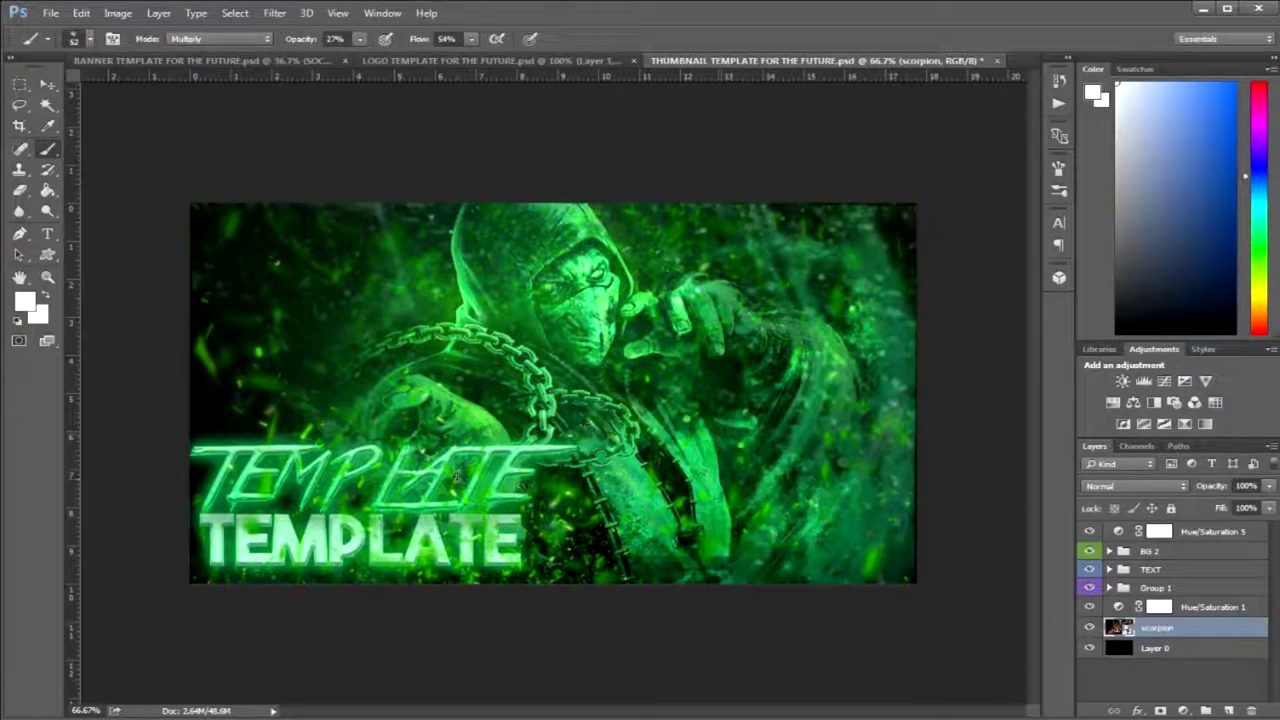
{"action": "key", "text": "t"}
{"action": "left_click_drag", "start_coordinate": [530, 477], "coordinate": [71, 462]}
{"action": "type", "text": "MORTAL"}
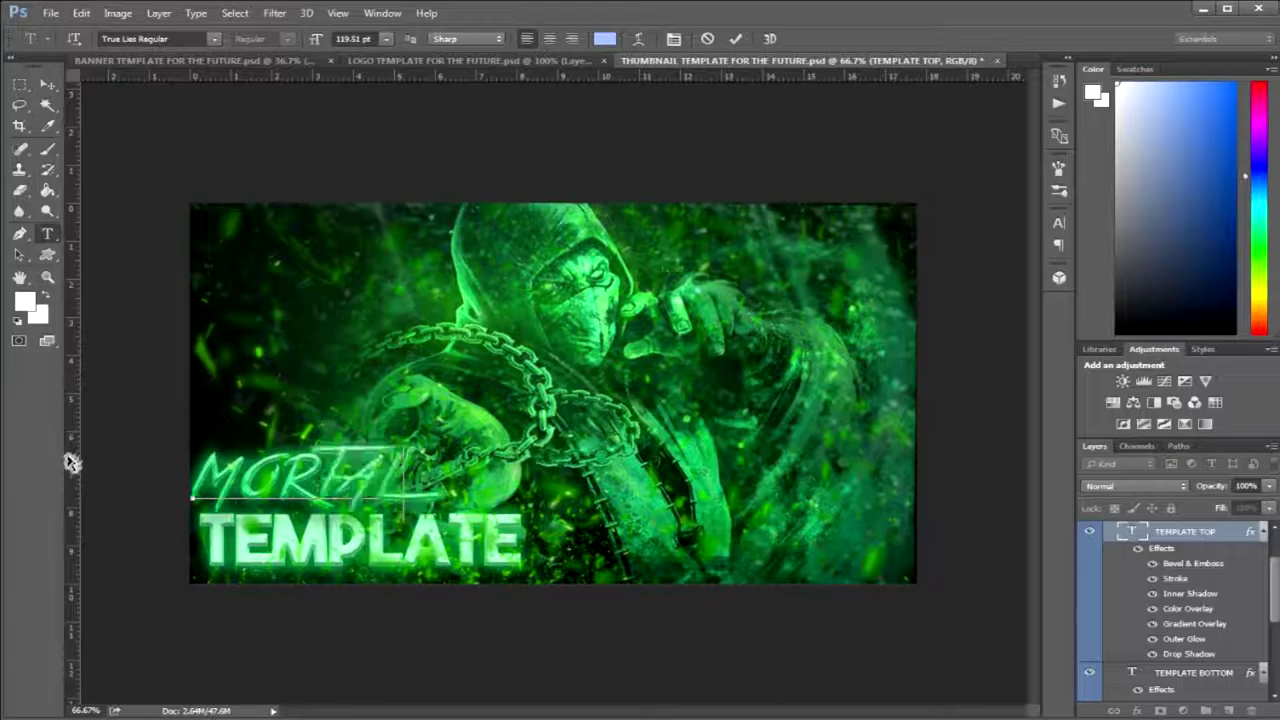
{"action": "type", "text": ".COM"}
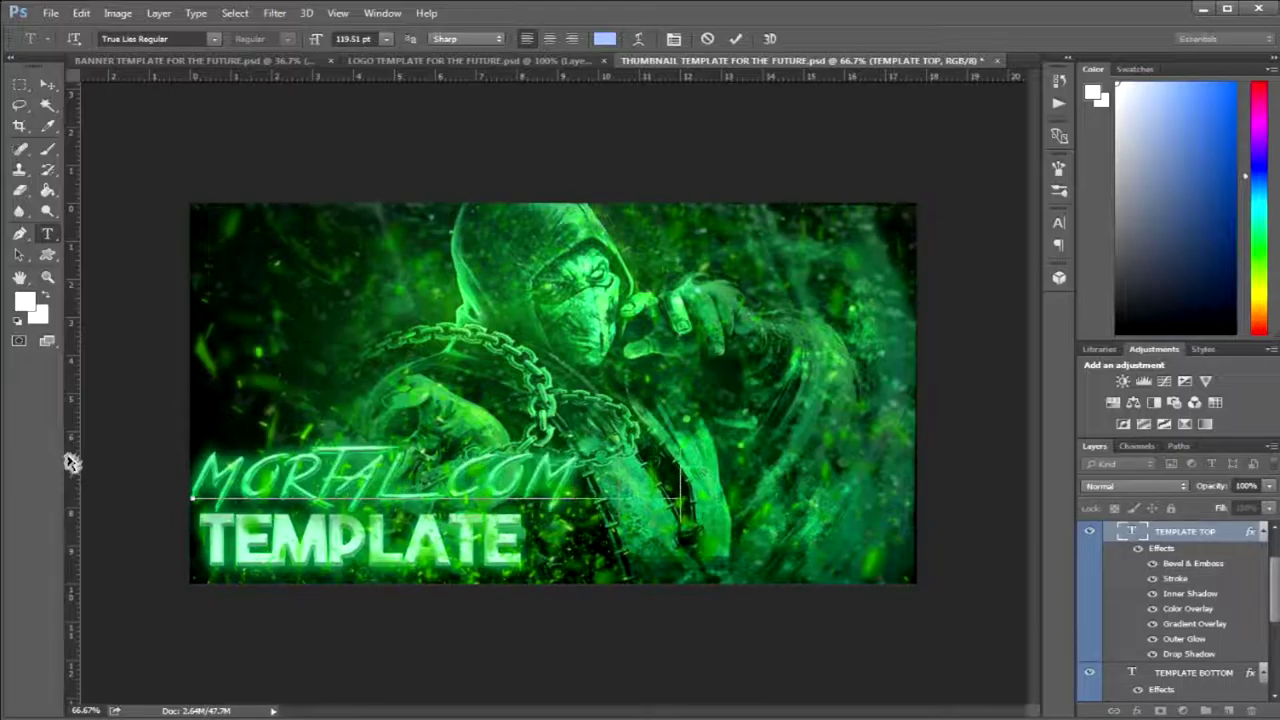
{"action": "type", "text": "BAT"}
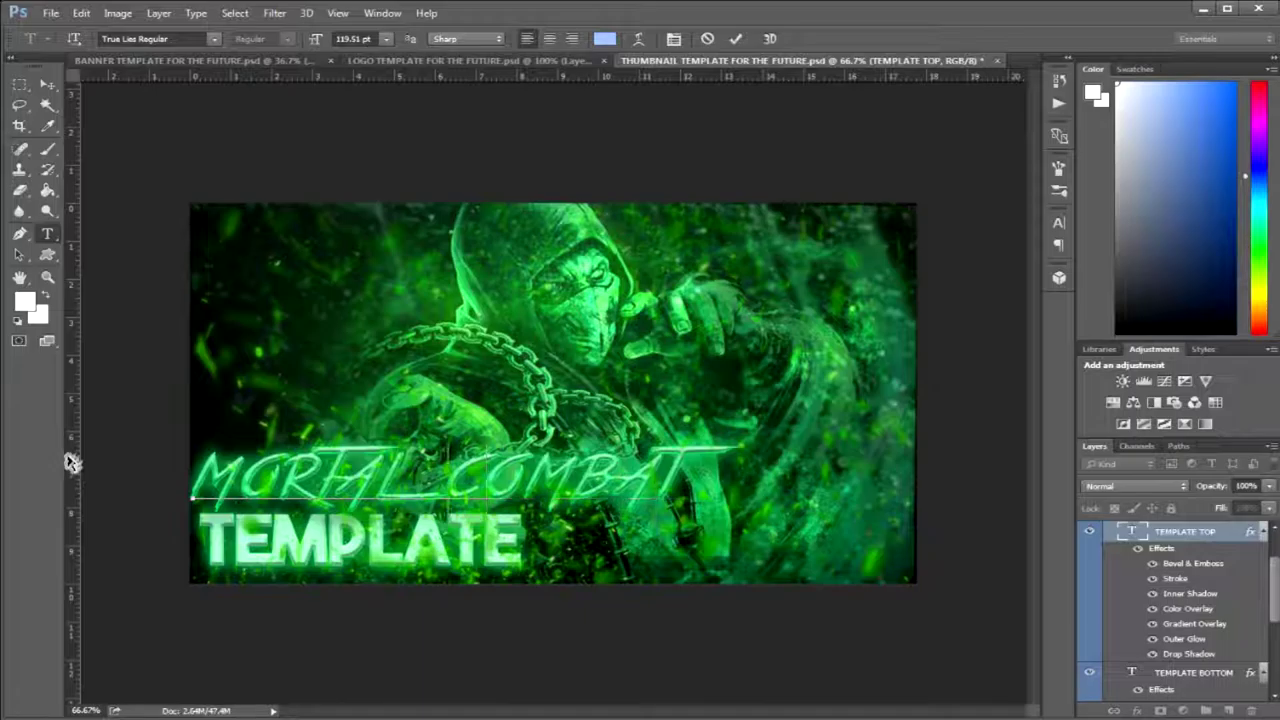
- Shorten the upper text line to MORTAL and move it slightly with Free Transform
{"action": "key", "text": "BackSpace"}
{"action": "key", "text": "BackSpace"}
{"action": "key", "text": "BackSpace"}
{"action": "key", "text": "BackSpace"}
{"action": "key", "text": "BackSpace"}
{"action": "key", "text": "BackSpace"}
{"action": "key", "text": "BackSpace"}
{"action": "left_click", "coordinate": [737, 42]}
{"action": "key", "text": "ctrl+t"}
{"action": "left_click_drag", "start_coordinate": [424, 490], "coordinate": [438, 483]}
{"action": "key", "text": "Return"}
- Replace the lower text line with SCORPIAN and the upper line with GET OVER HERE, scaling the upper line down to about 69 pt
{"action": "left_click_drag", "start_coordinate": [518, 545], "coordinate": [137, 551]}
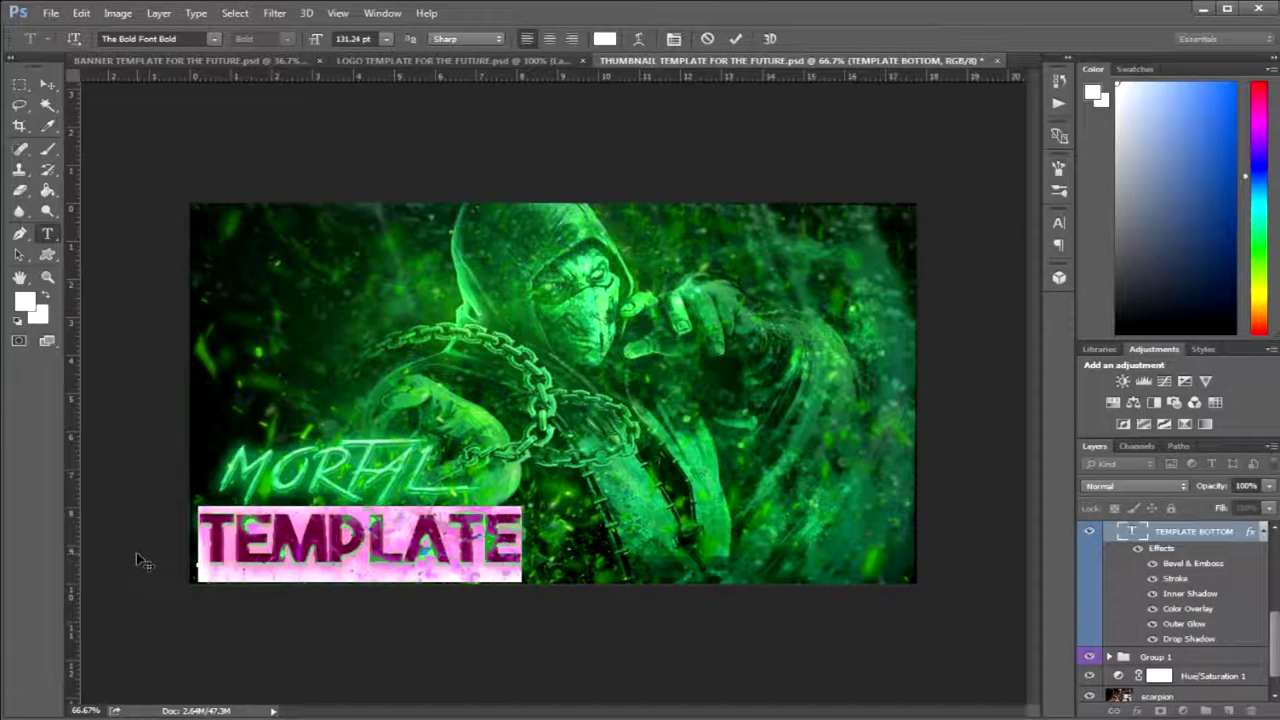
{"action": "key", "text": "ctrl+Return"}
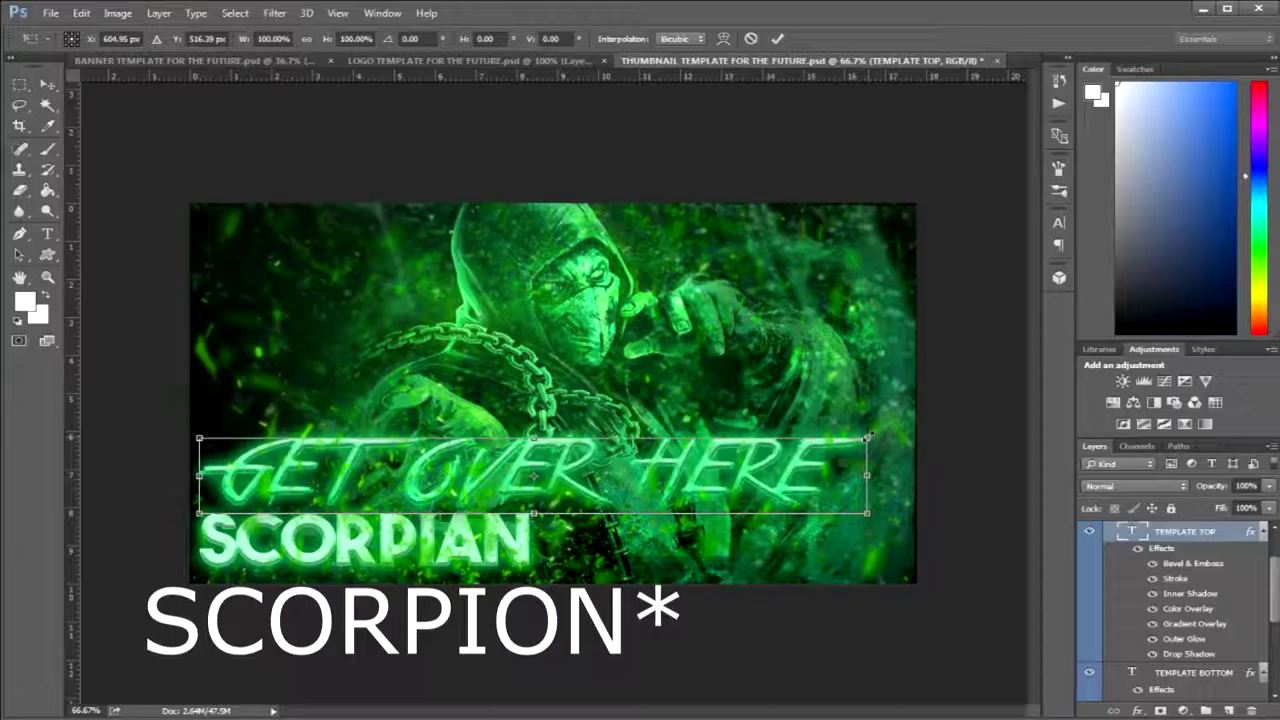
{"action": "left_click_drag", "start_coordinate": [867, 437], "coordinate": [541, 495]}
{"action": "key", "text": "Return"}
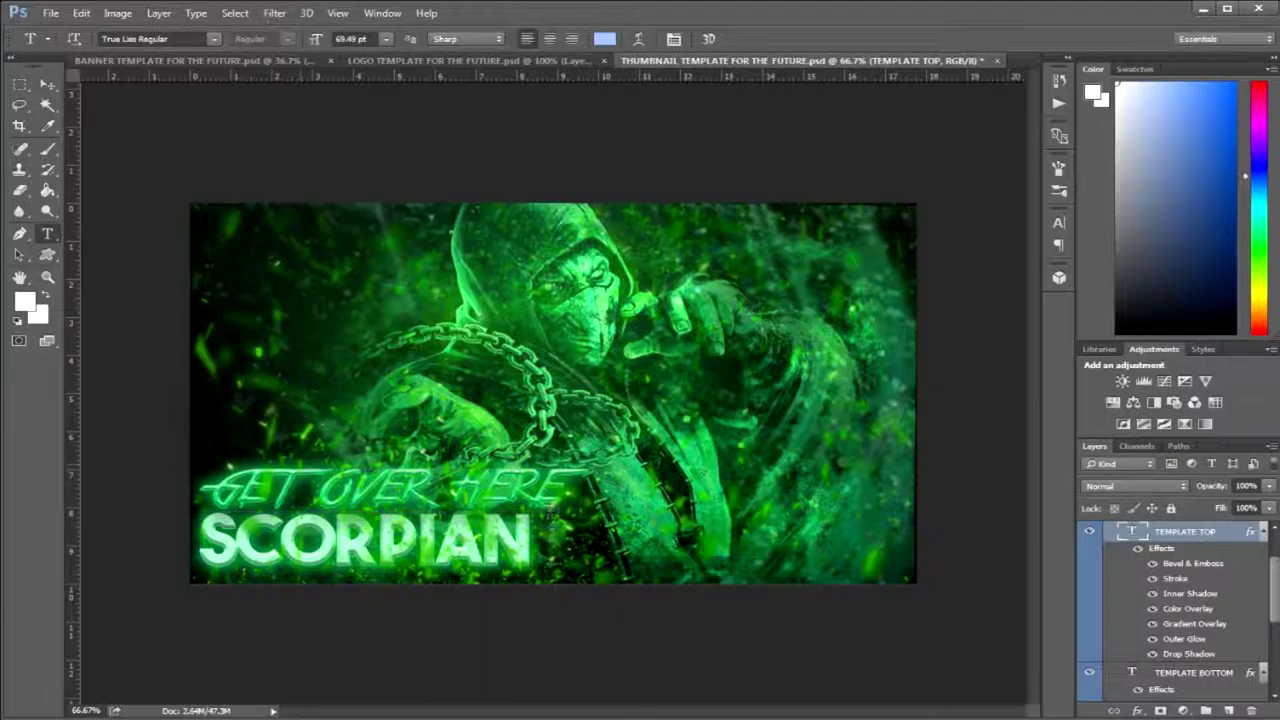
- Collapse the TEXT folder and compare the thumbnail with the Hue/Saturation 1 layer hidden and shown
{"action": "scroll", "coordinate": [1188, 612], "scroll_direction": "up", "scroll_amount": 3}
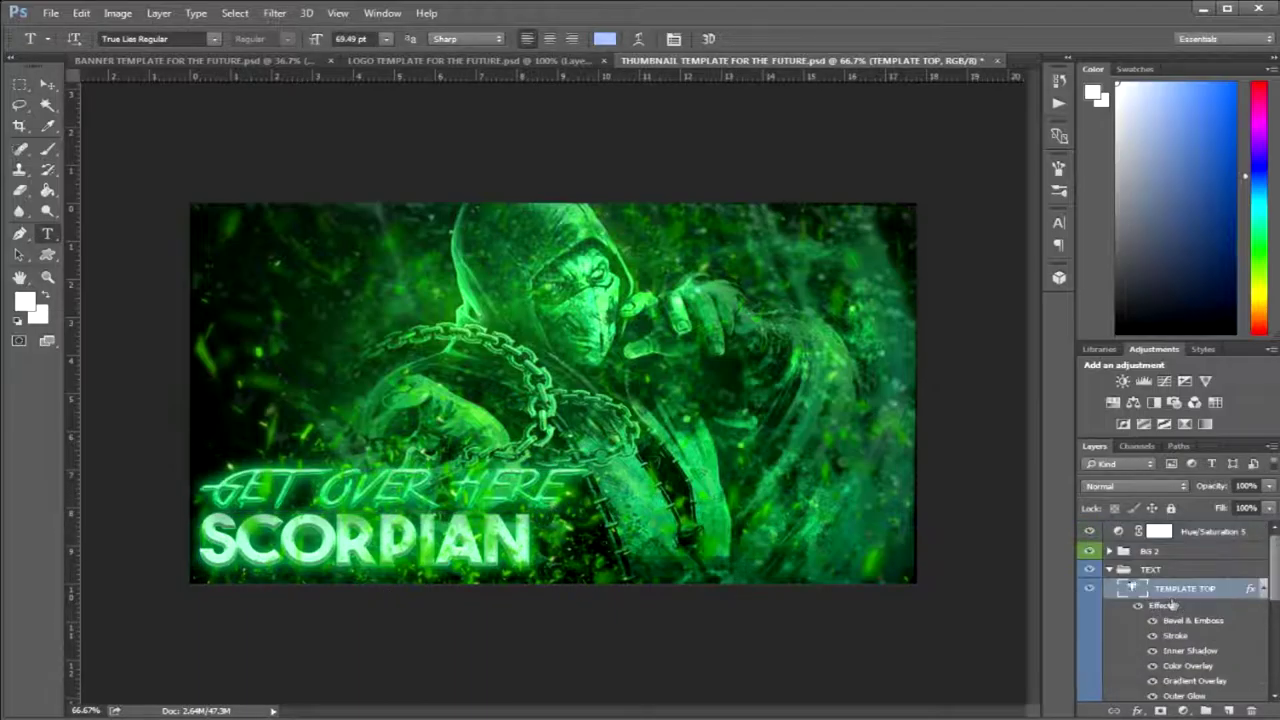
{"action": "left_click", "coordinate": [1108, 570]}
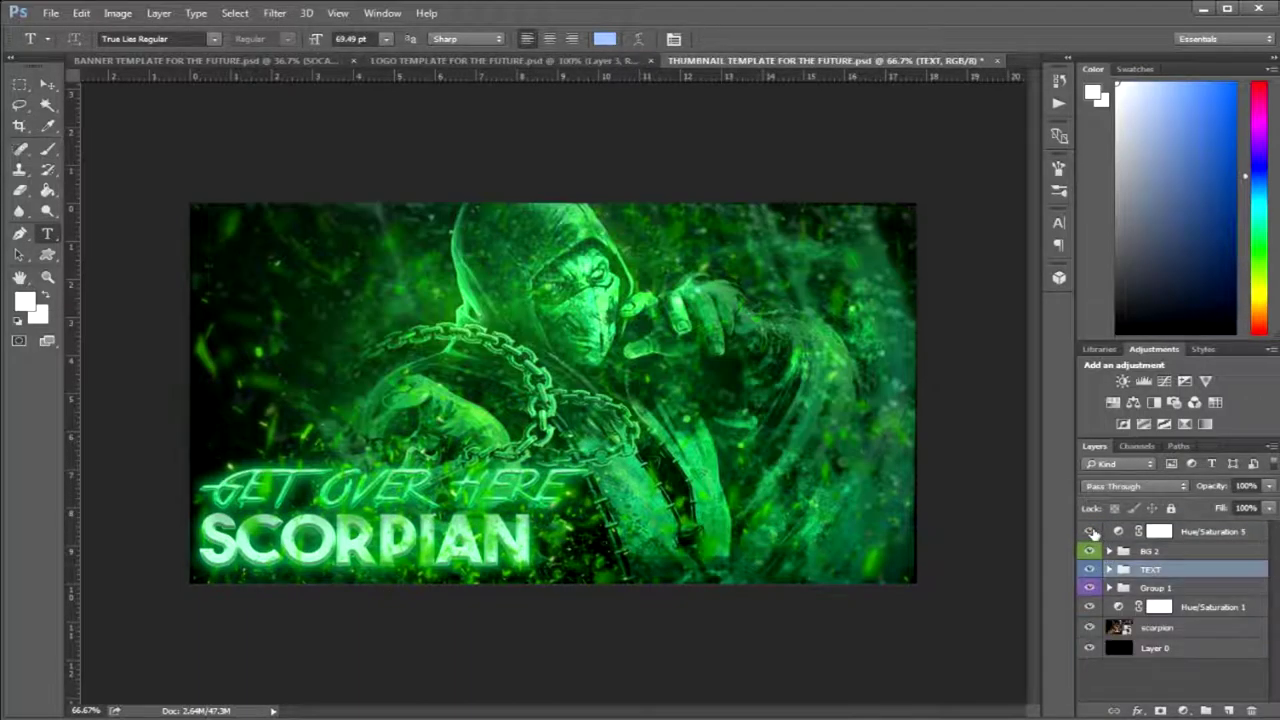
{"action": "left_click", "coordinate": [1090, 608]}
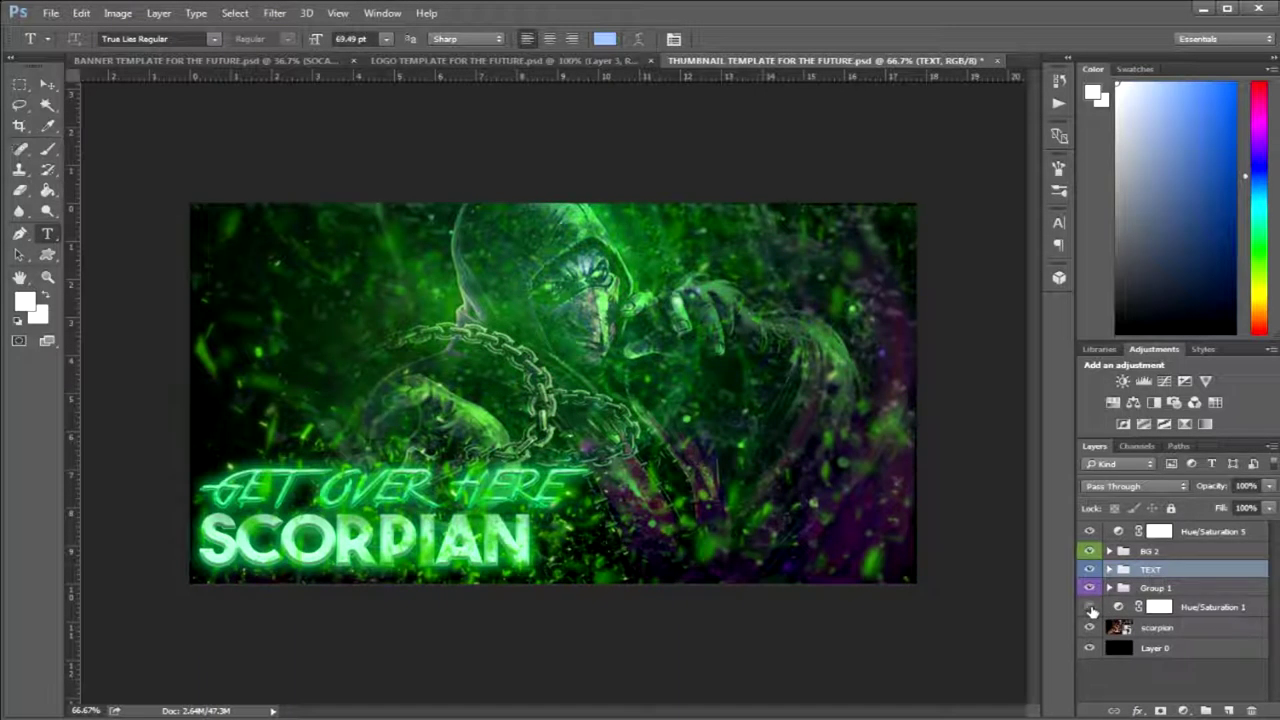
{"action": "left_click", "coordinate": [1090, 608]}
- Recolor the whole thumbnail by setting the Hue/Saturation 5 adjustment's hue to +77, and close its settings
{"action": "double_click", "coordinate": [1119, 532]}
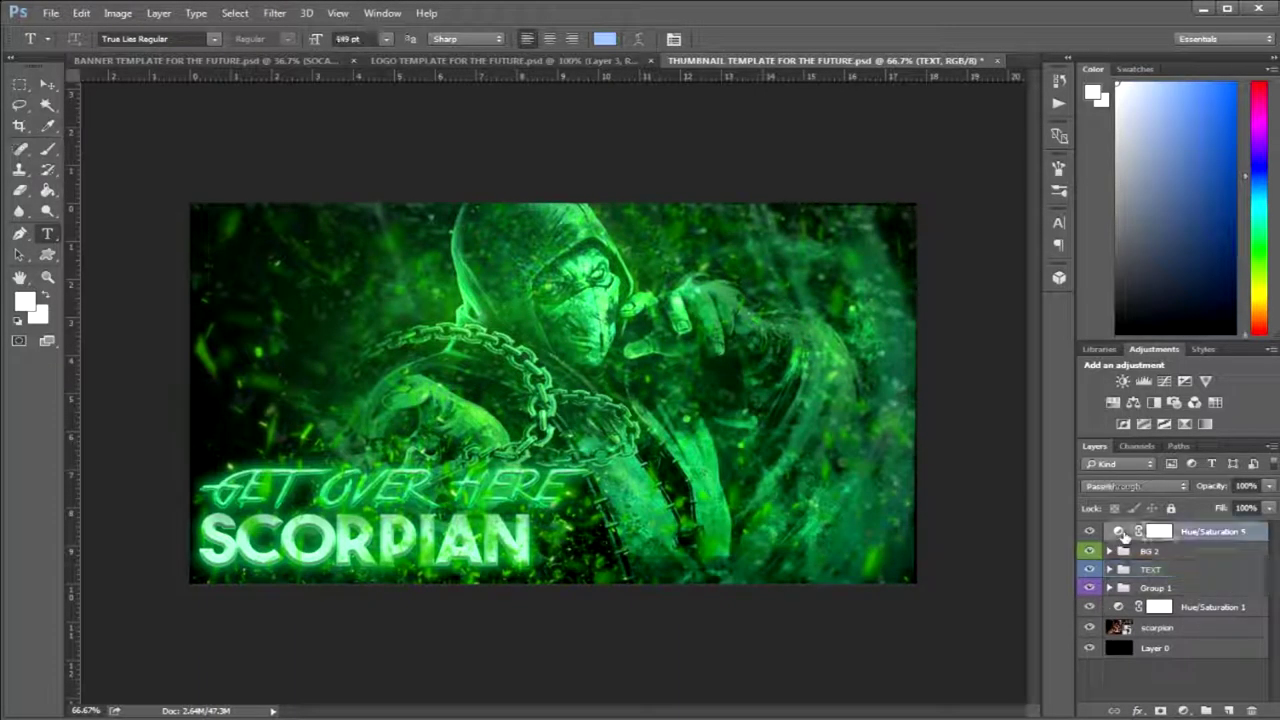
{"action": "left_click_drag", "start_coordinate": [837, 248], "coordinate": [978, 253]}
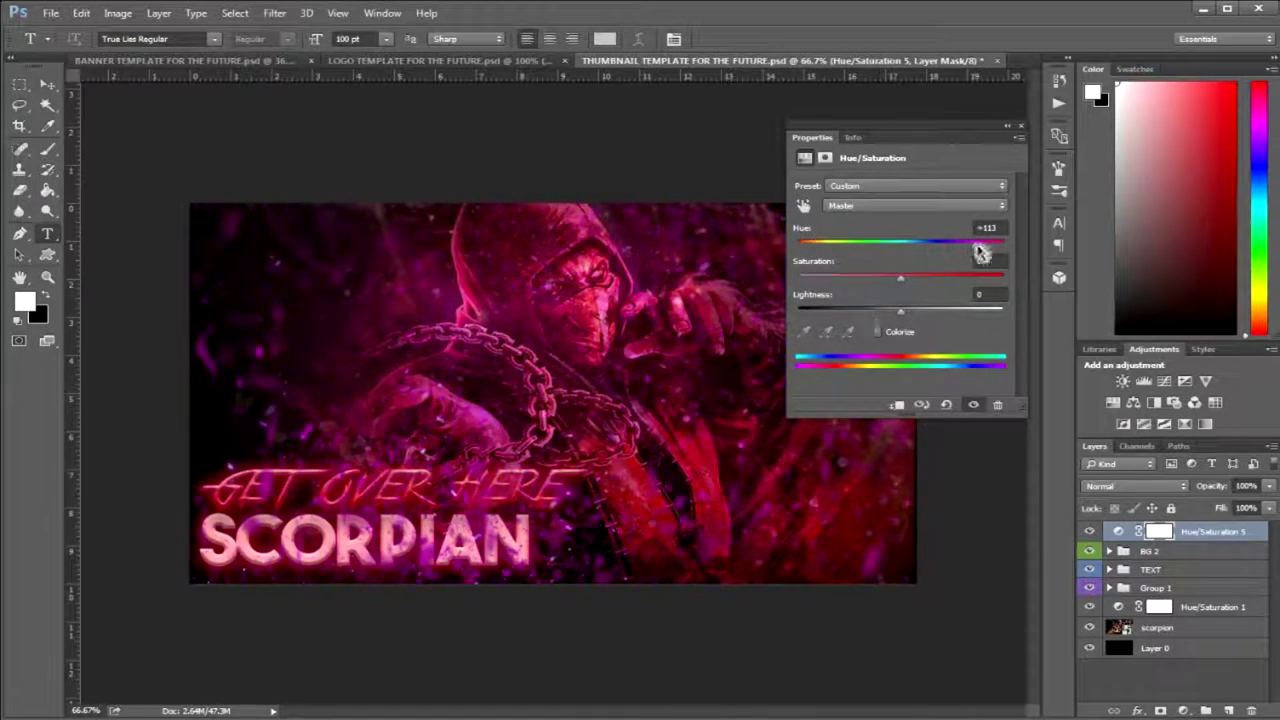
{"action": "left_click_drag", "start_coordinate": [980, 253], "coordinate": [960, 250]}
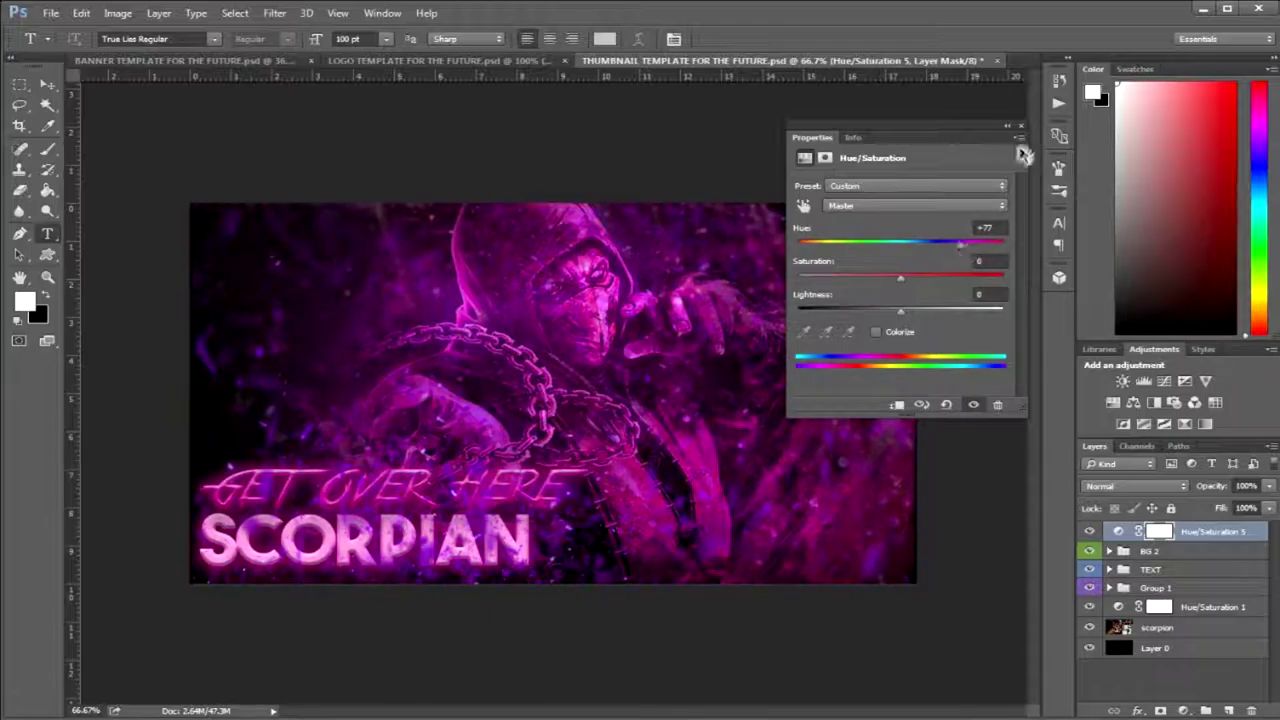
{"action": "left_click", "coordinate": [1021, 128]}
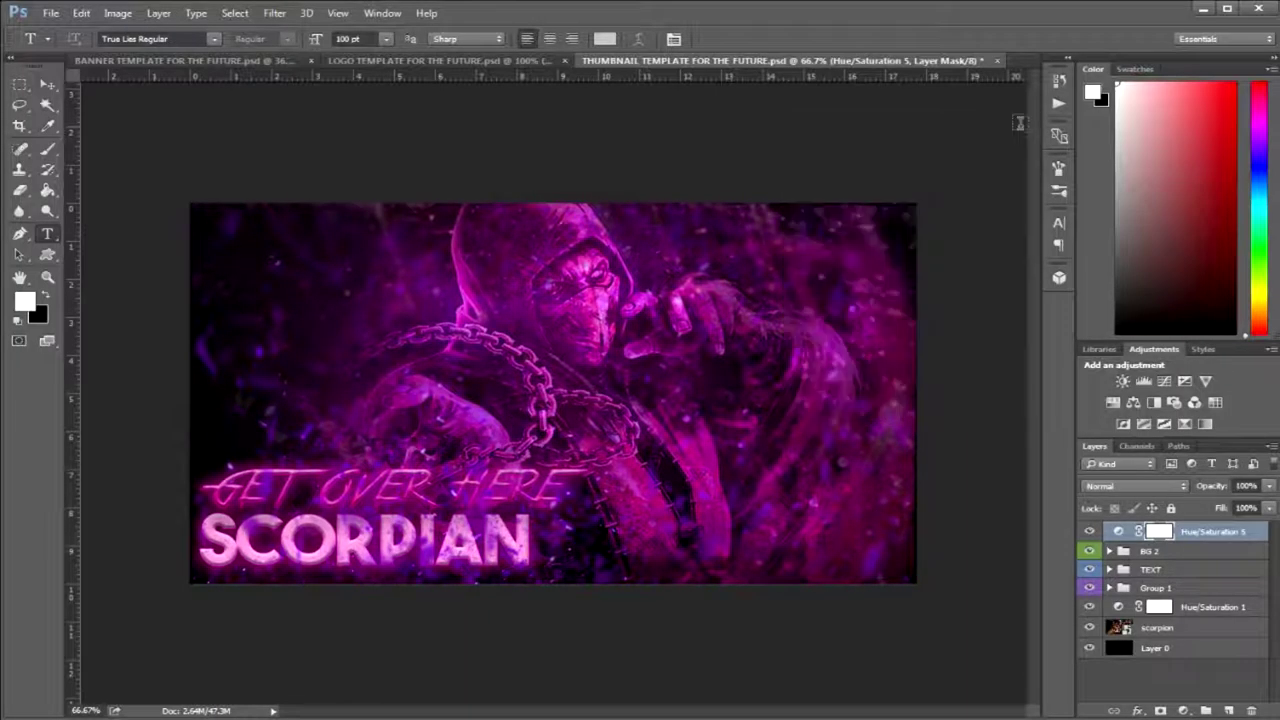
- Review the banner, logo and thumbnail documents one after another
{"action": "left_click", "coordinate": [200, 62]}
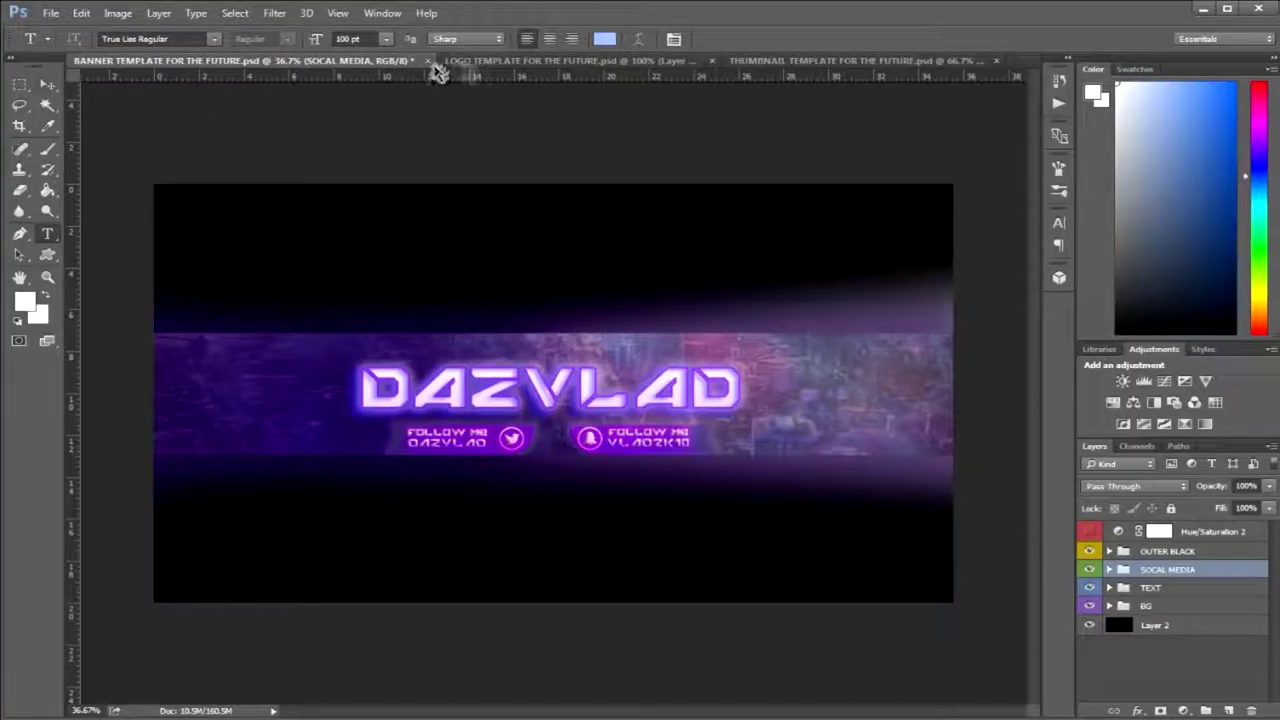
{"action": "left_click", "coordinate": [468, 63]}
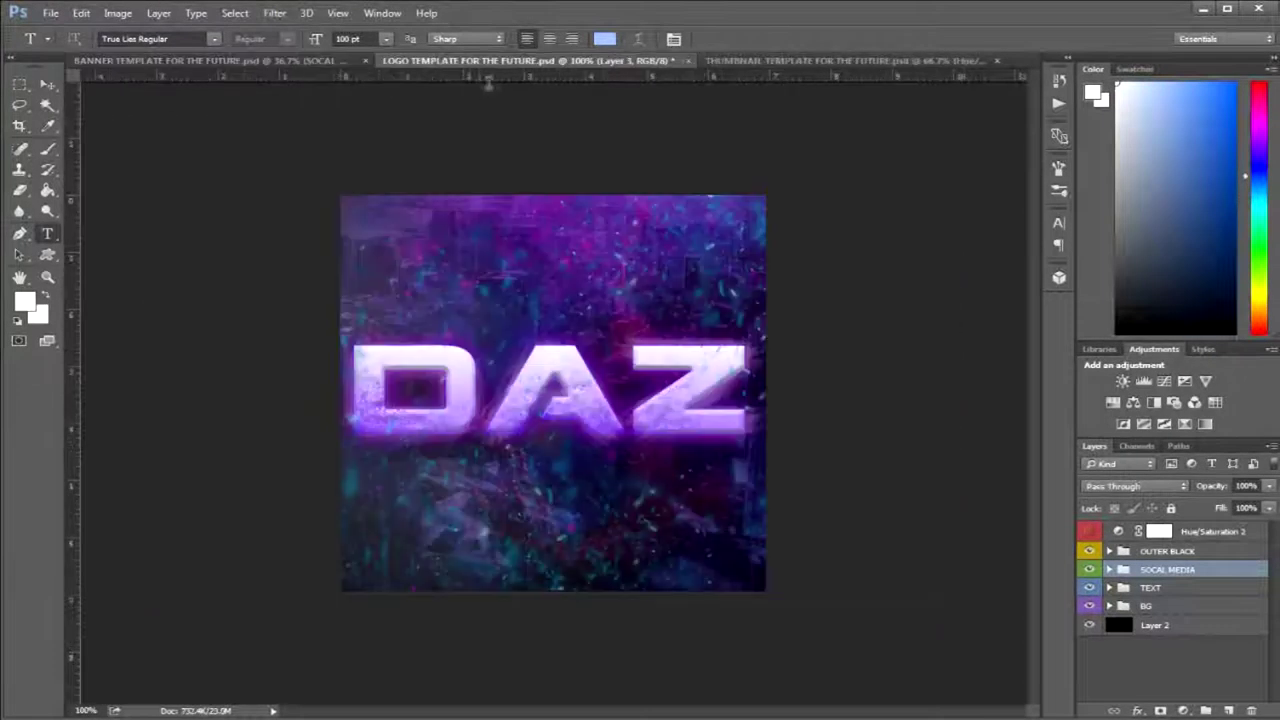
{"action": "left_click", "coordinate": [770, 62]}
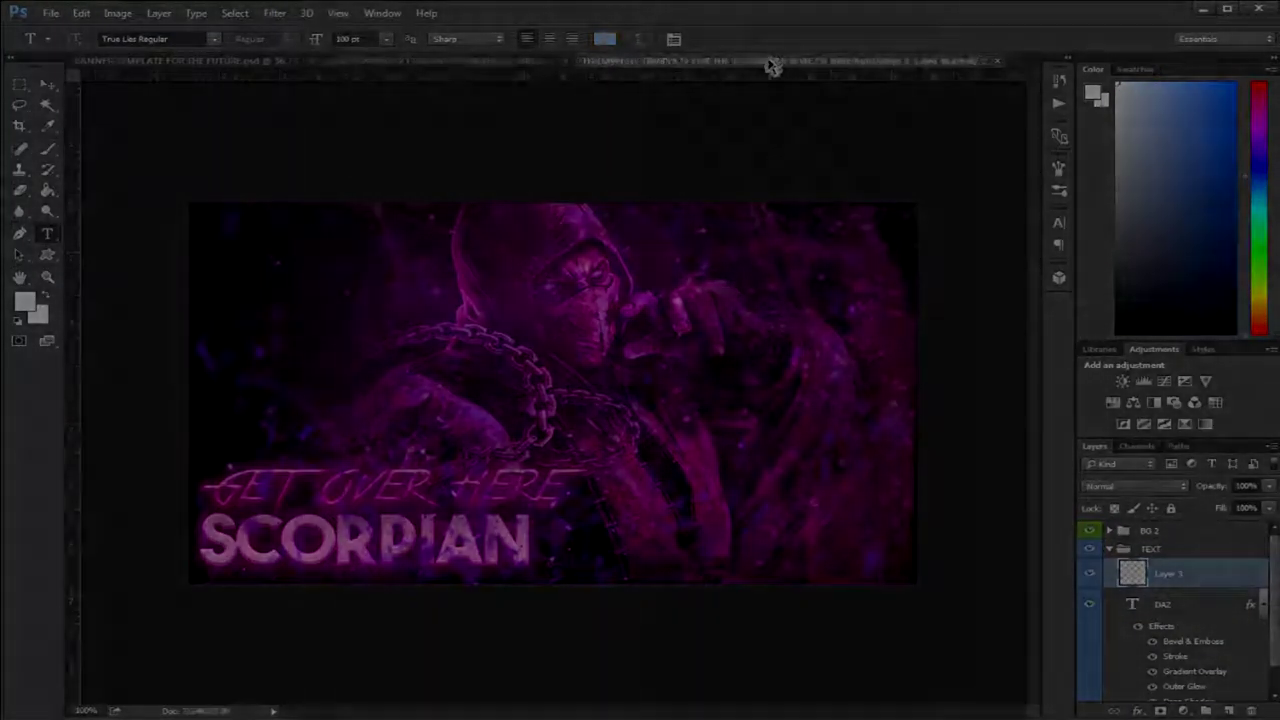